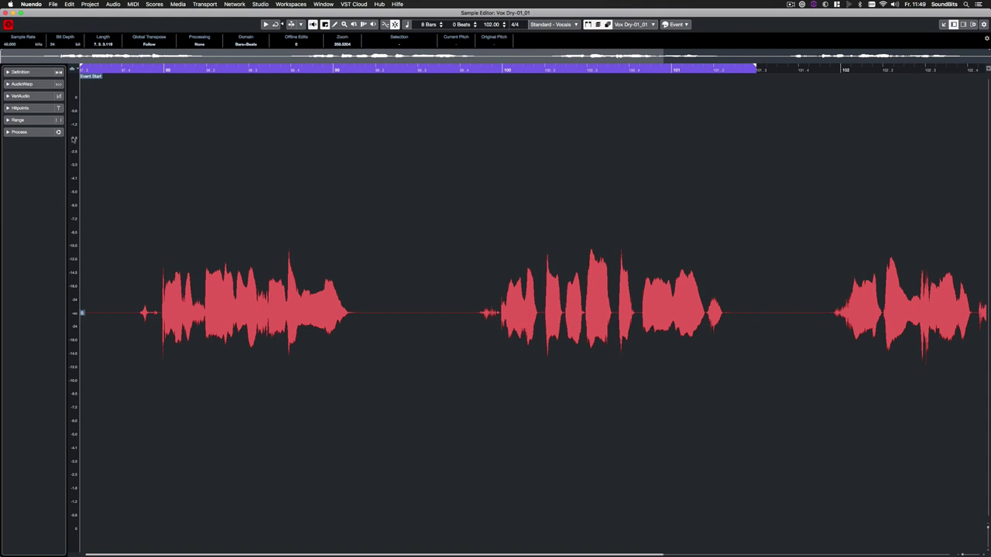
- Expand the VariAudio section in the Sample Editor Inspector for the Vox Dry-01_01 vocal
left_click(39, 98)
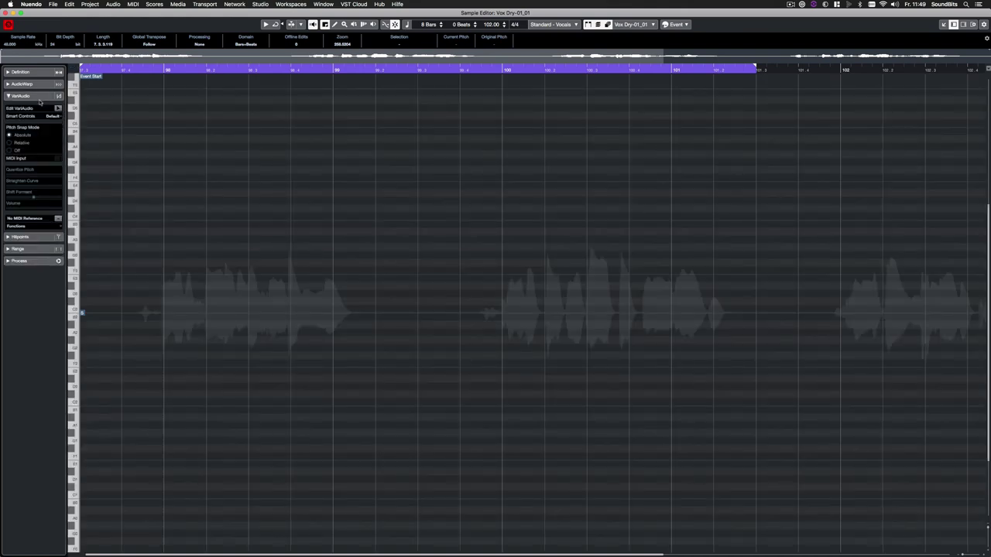
- Analyse the Vox Dry-01_01 vocal into pitch segments and play it back
left_click(58, 109)
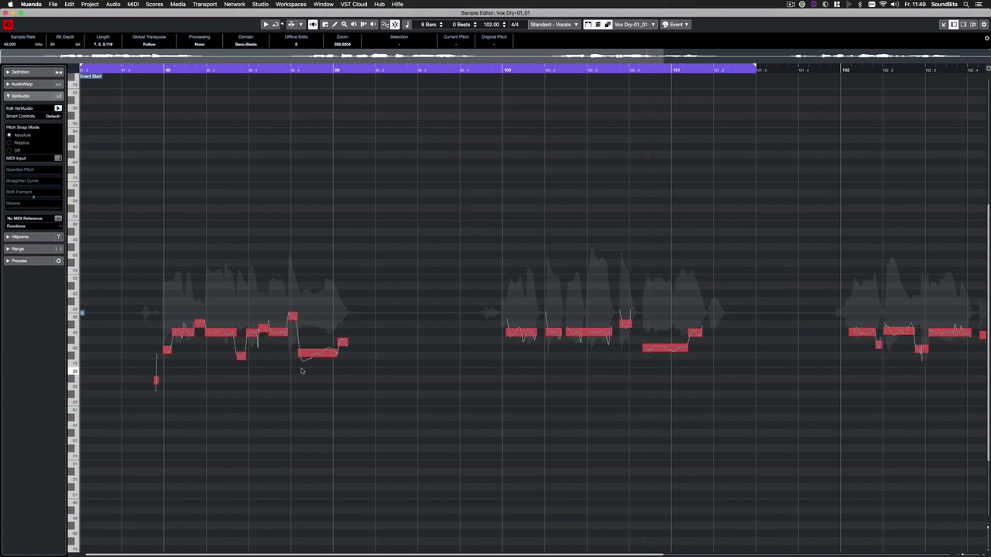
key("space")
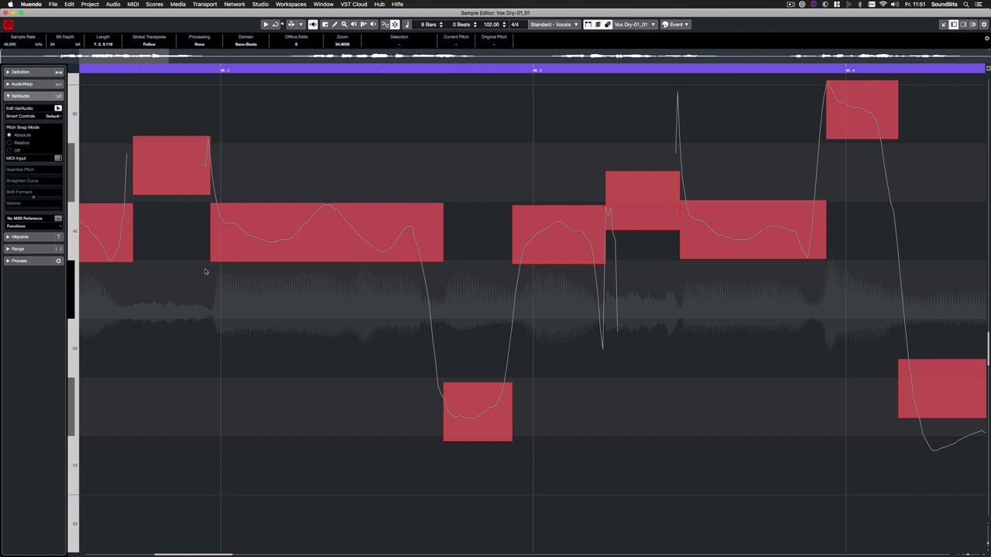
mouse_move(216, 270)
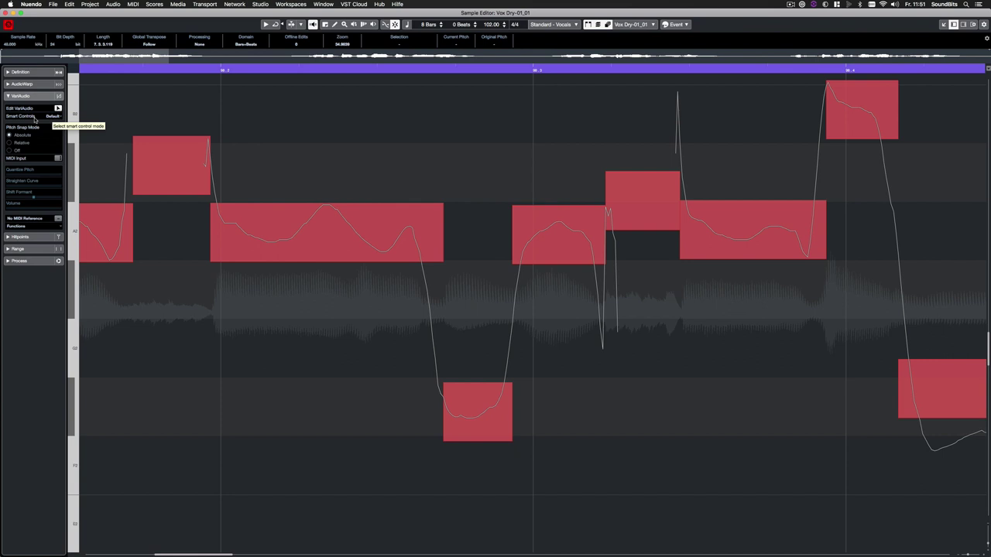
- Quantize the long A2 note's pitch to 100%, then straighten the A2, F#2 and A2 curves to 55%
mouse_move(308, 254)
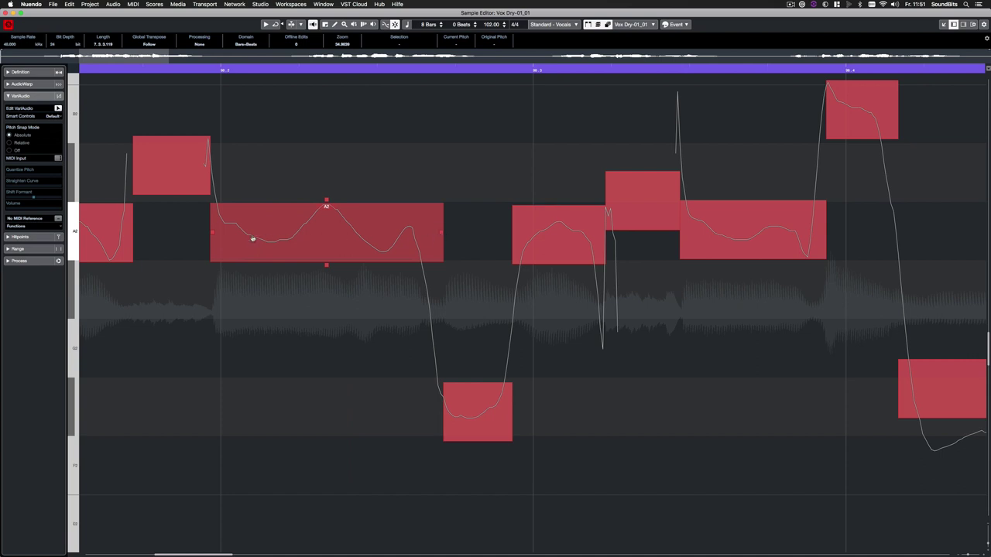
mouse_move(442, 231)
left_mouse_down()
mouse_move(367, 232)
mouse_move(480, 249)
mouse_move(340, 251)
mouse_move(455, 252)
mouse_move(381, 253)
mouse_move(427, 247)
mouse_move(443, 232)
left_mouse_up()
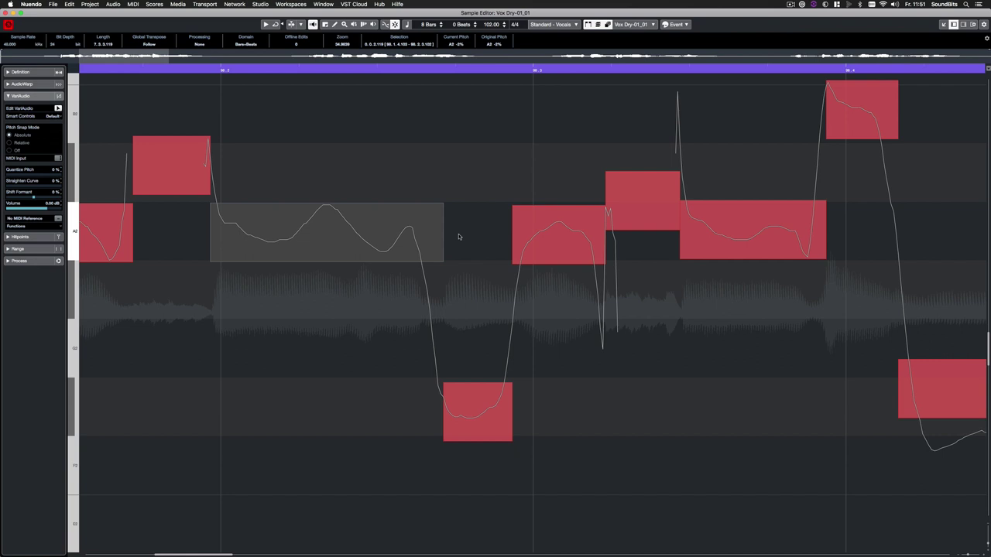
left_click_drag(442, 235, 443, 268)
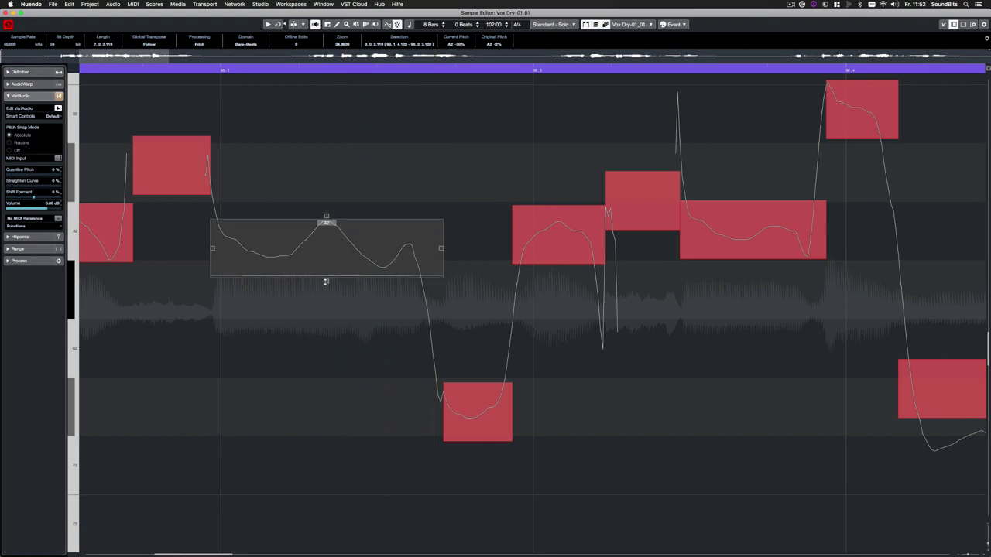
left_click_drag(325, 281, 323, 217)
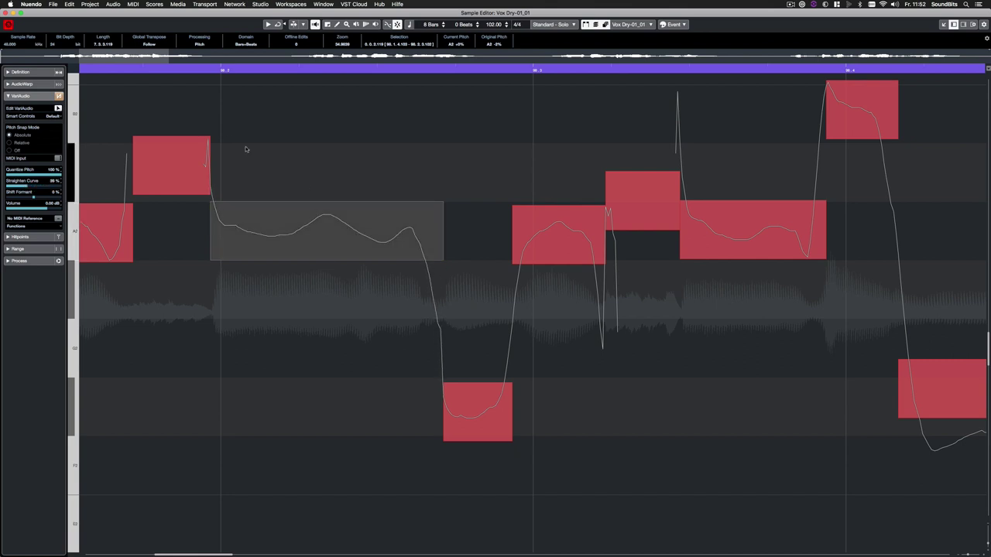
left_click_drag(240, 133, 550, 427)
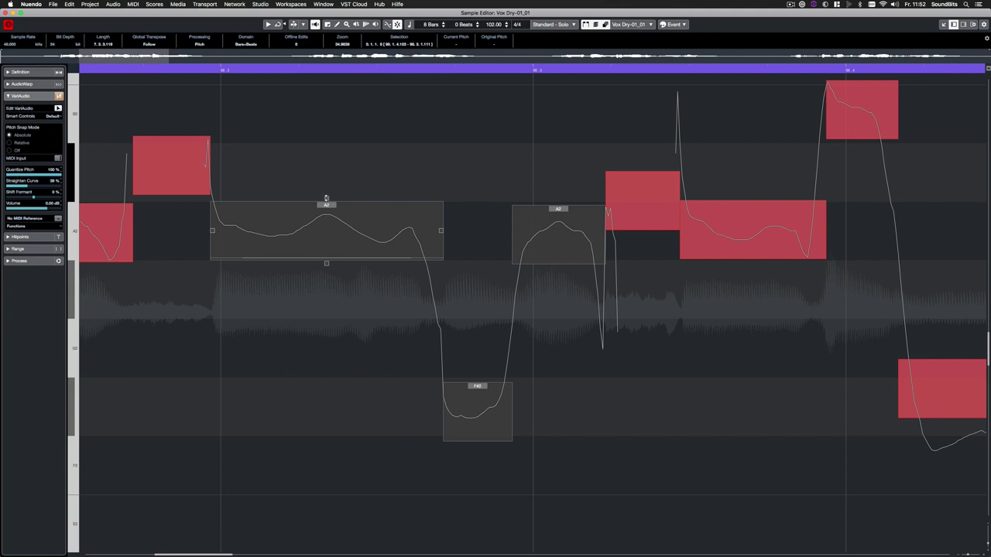
left_click_drag(326, 199, 328, 199)
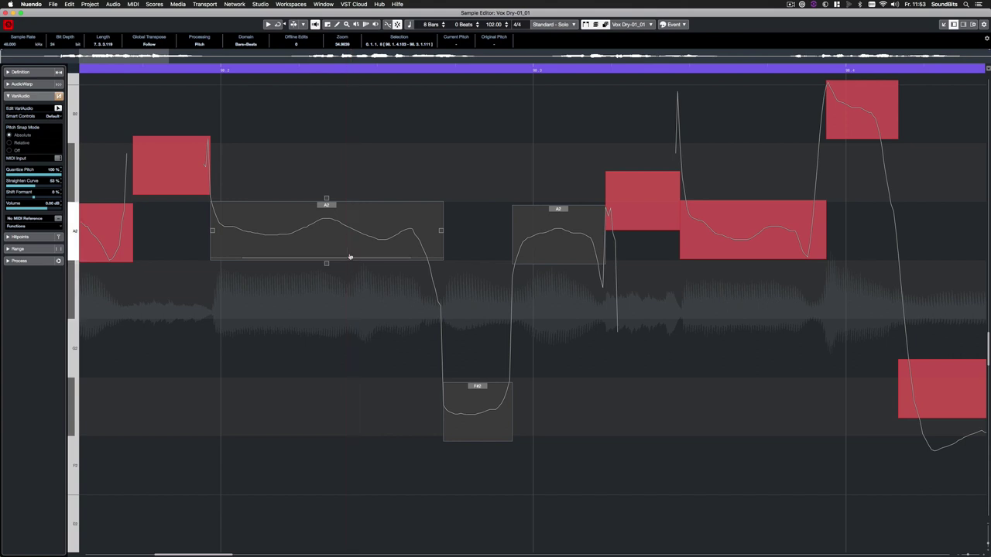
- Split the A2 segment, then glue its pieces and the following F#2 note into one A2 segment
left_click(299, 260)
left_click(364, 258)
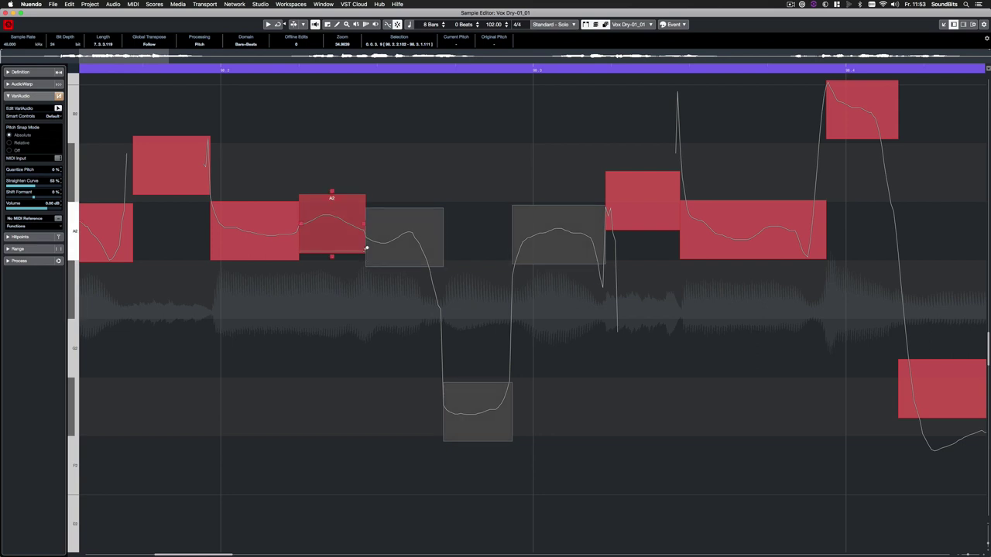
left_click(359, 258, "alt")
left_click(301, 255, "alt")
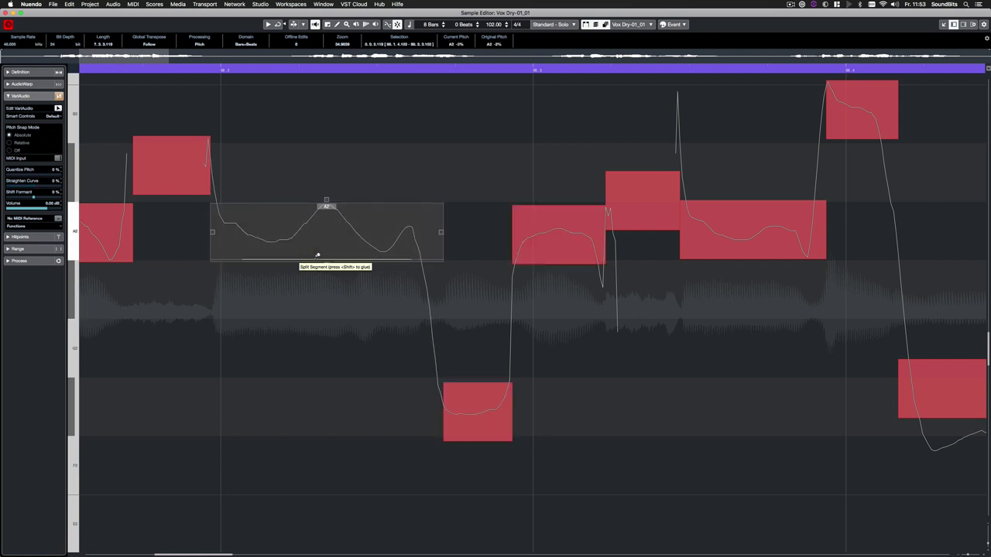
left_click(445, 257, "shift")
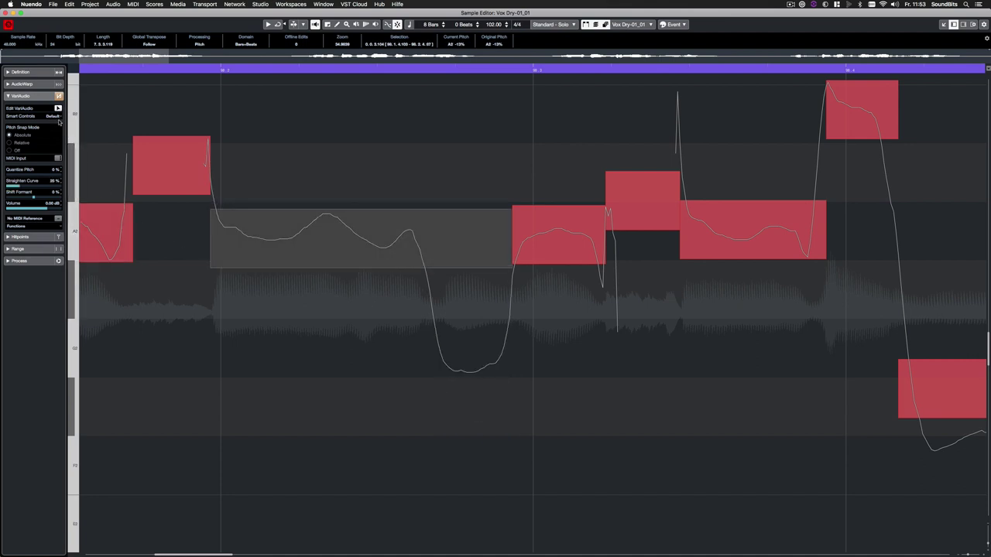
- Set the note smart controls to Show All and undo the note merge
left_click(54, 116)
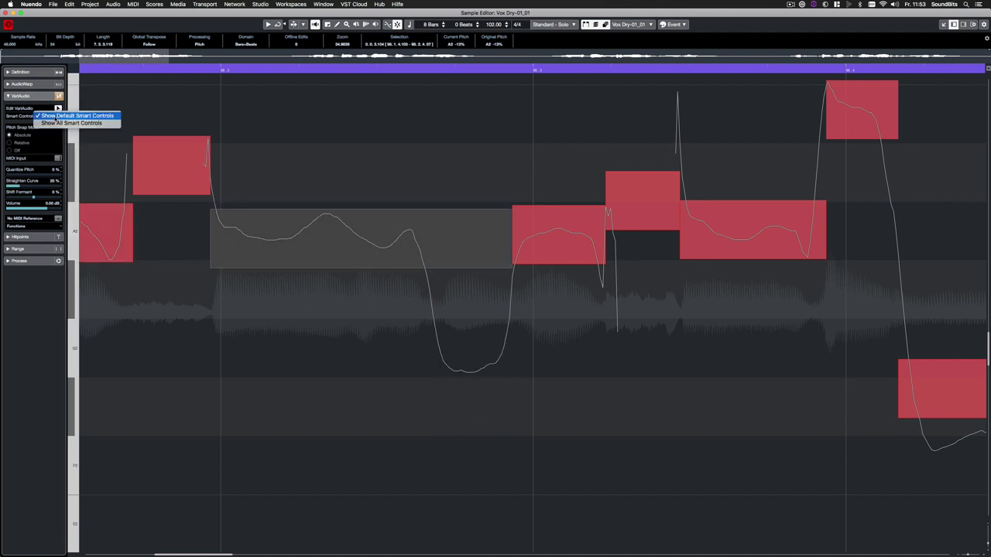
left_click(91, 123)
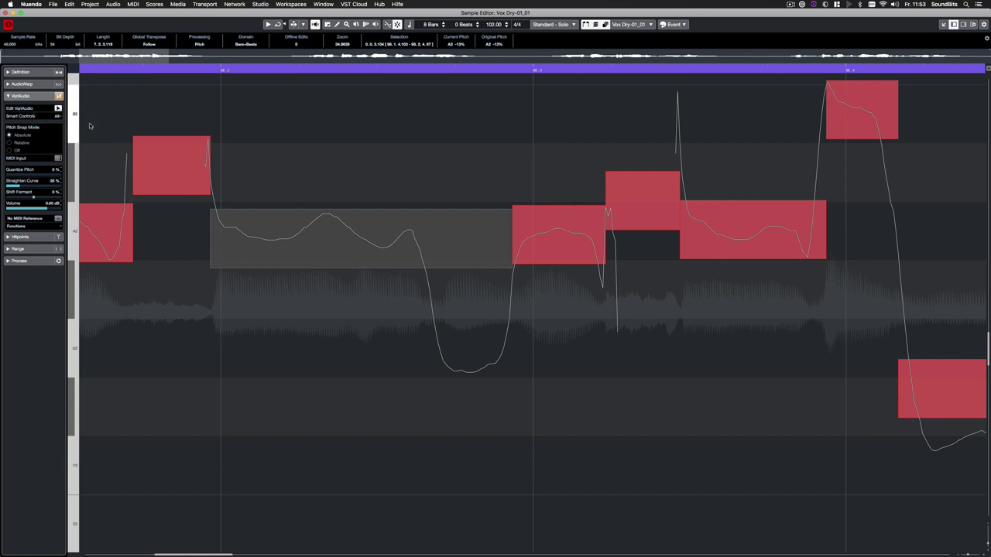
key("super+z")
key("super+z")
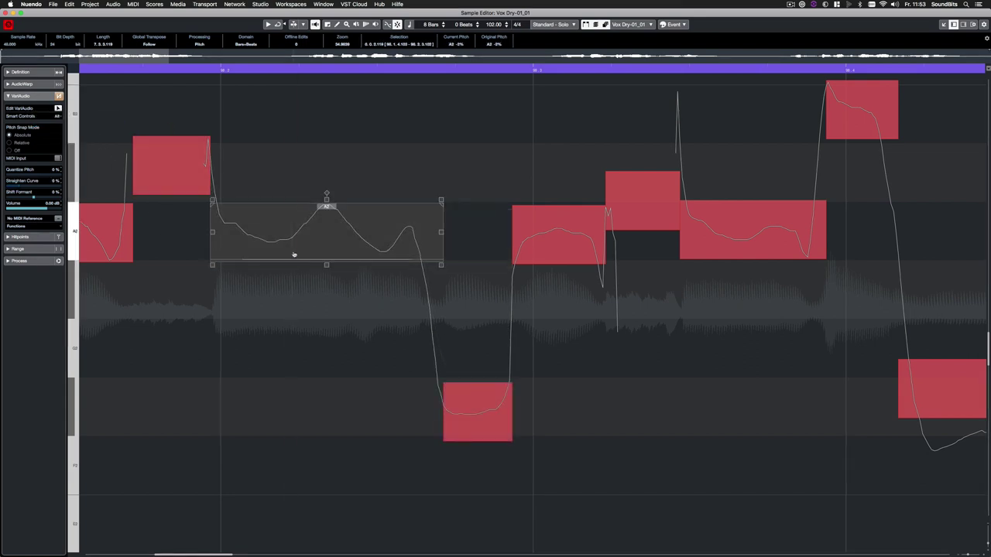
- Raise the A2 note's formant shift and replay the phrase from just before it
left_click(287, 289)
left_click(298, 247)
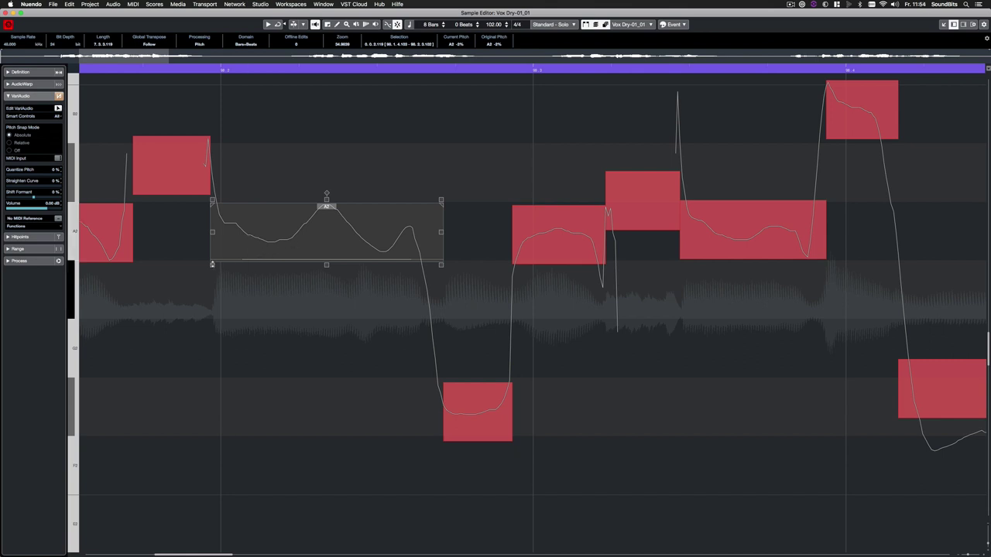
left_click_drag(212, 264, 212, 293)
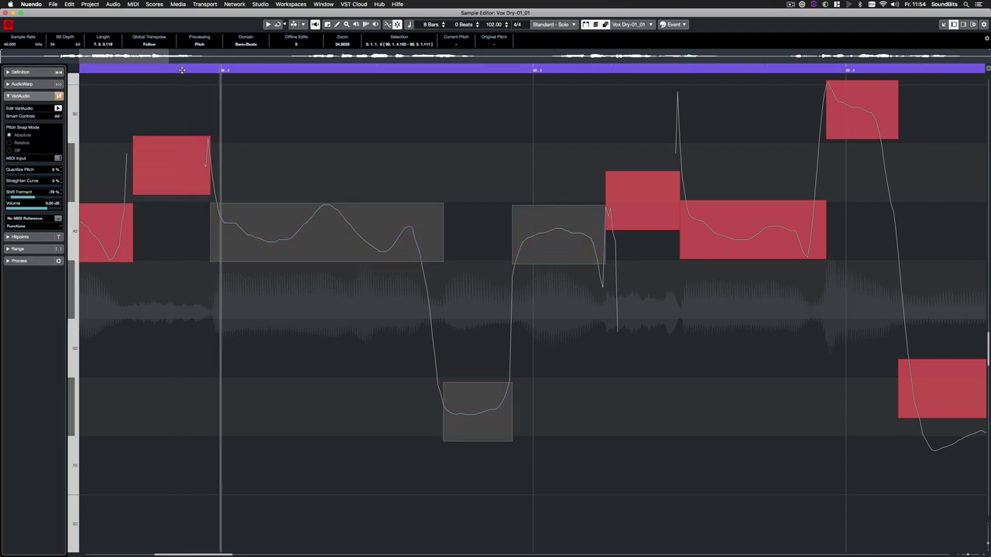
key("space")
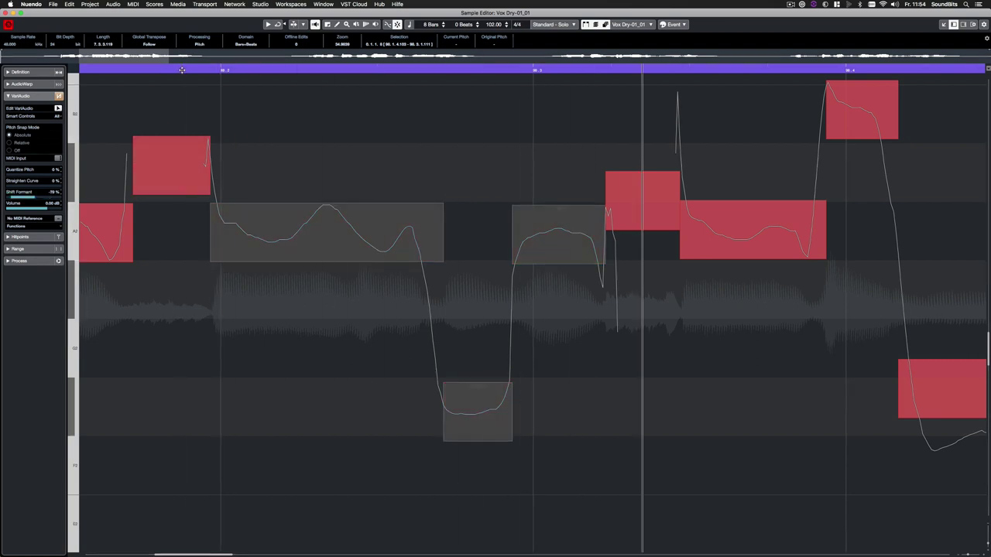
key("ctrl+a")
left_click(244, 114)
key("space")
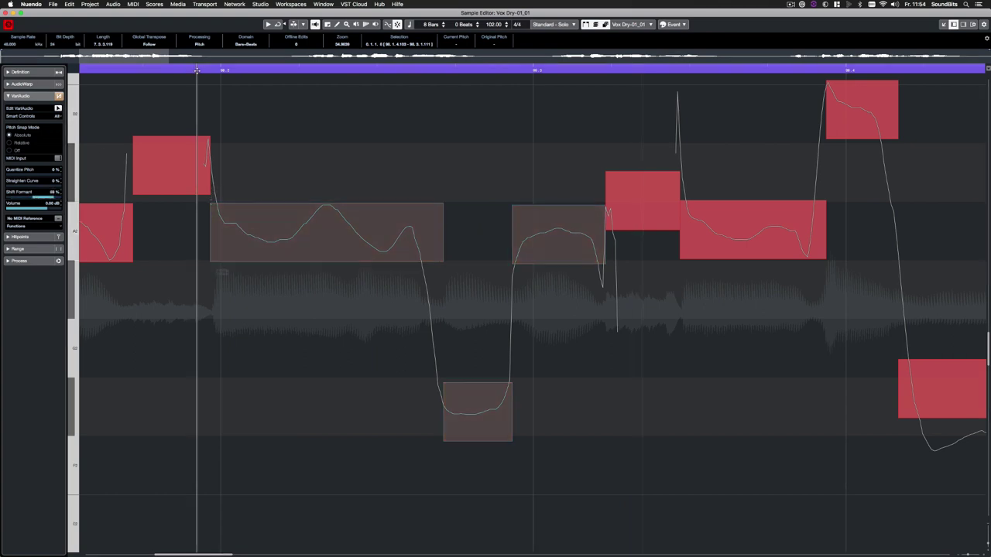
key("space")
- Lower the volume of all the phrase's notes, then select only the A2 note
left_click(407, 256)
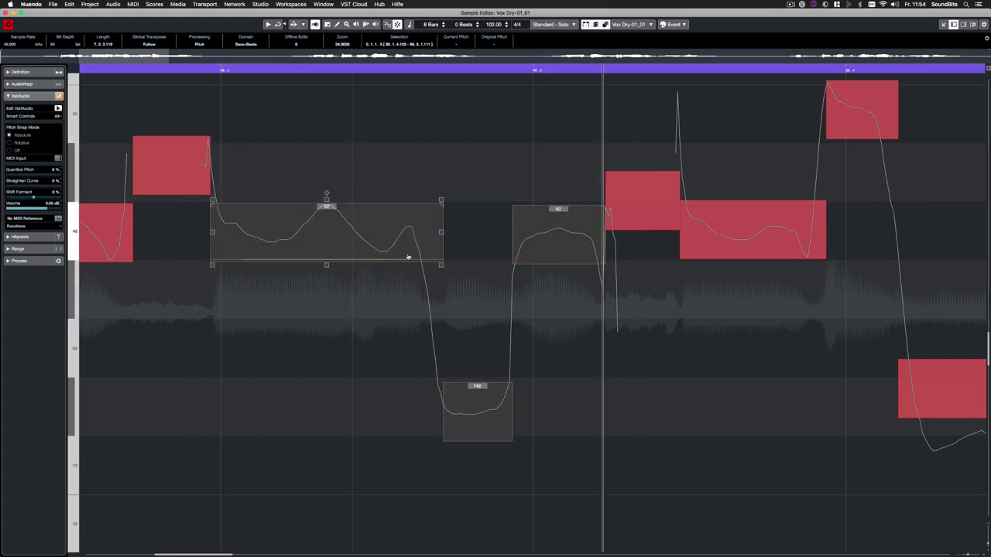
key("ctrl+a")
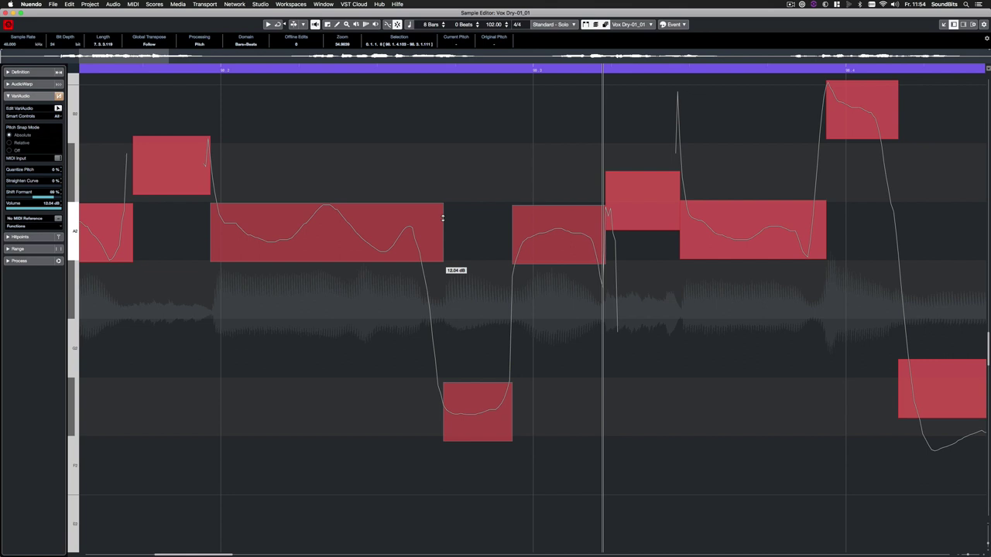
left_click_drag(440, 260, 436, 281)
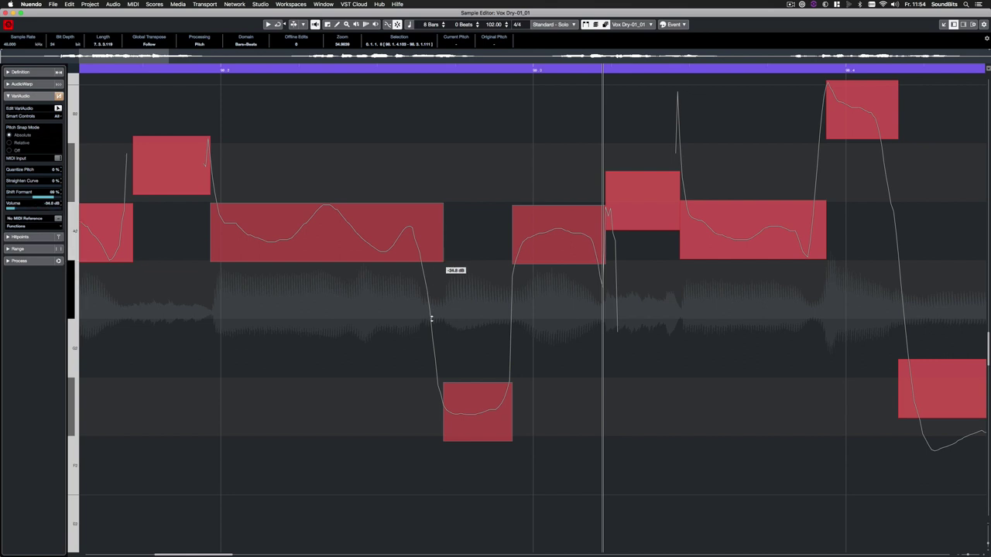
left_click(408, 230)
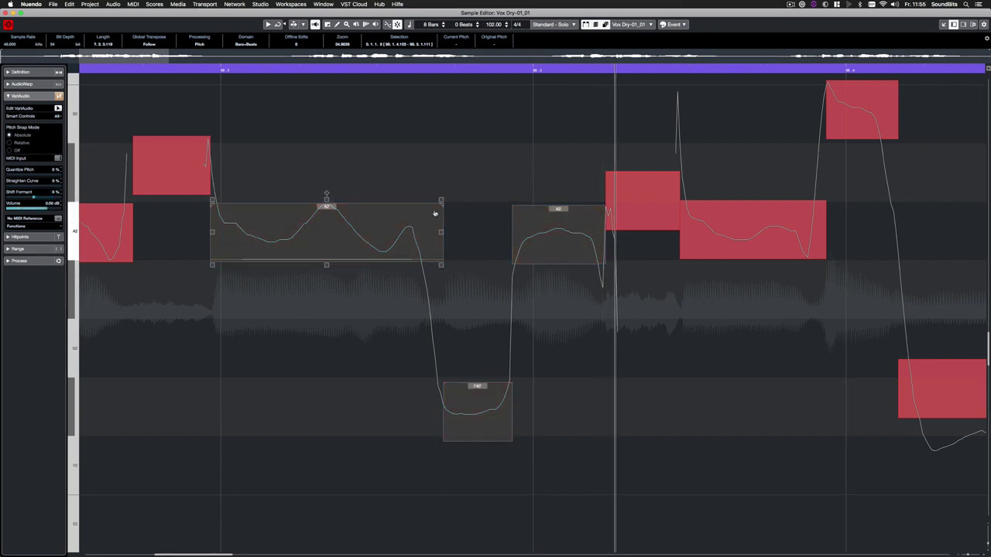
- Tilt the A2 note's pitch curve down at its end and straighten it from both edges to about 98%
left_click_drag(441, 203, 387, 199)
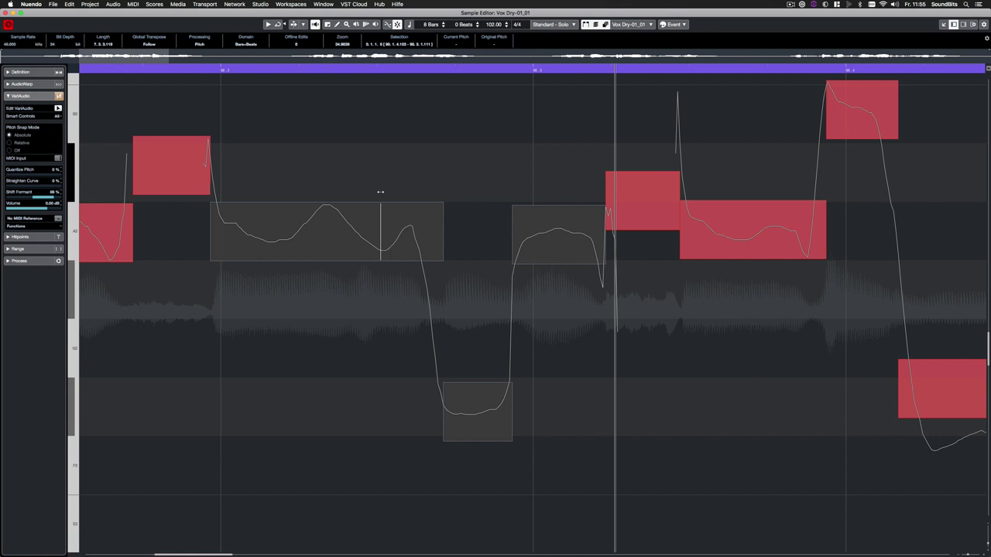
left_click(381, 195)
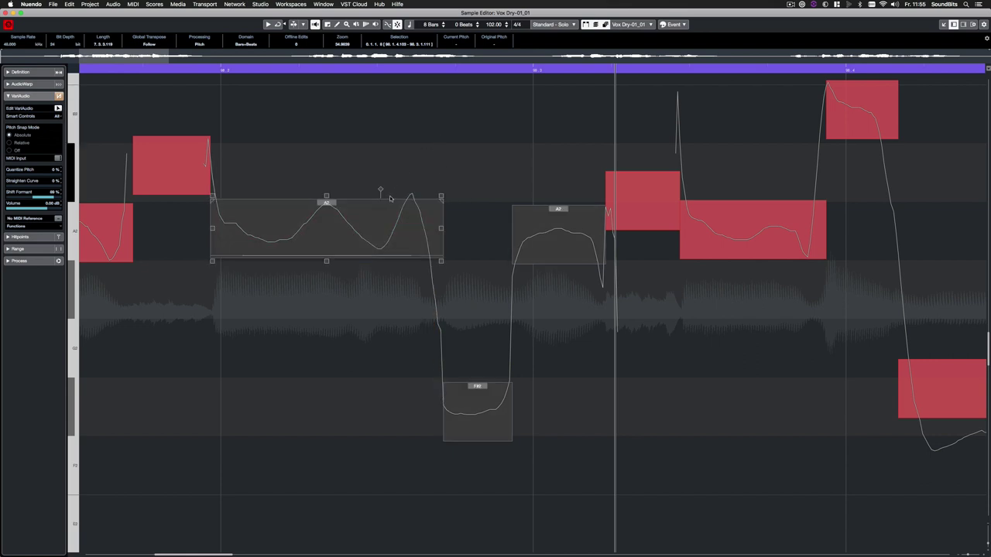
left_click_drag(440, 197, 441, 280)
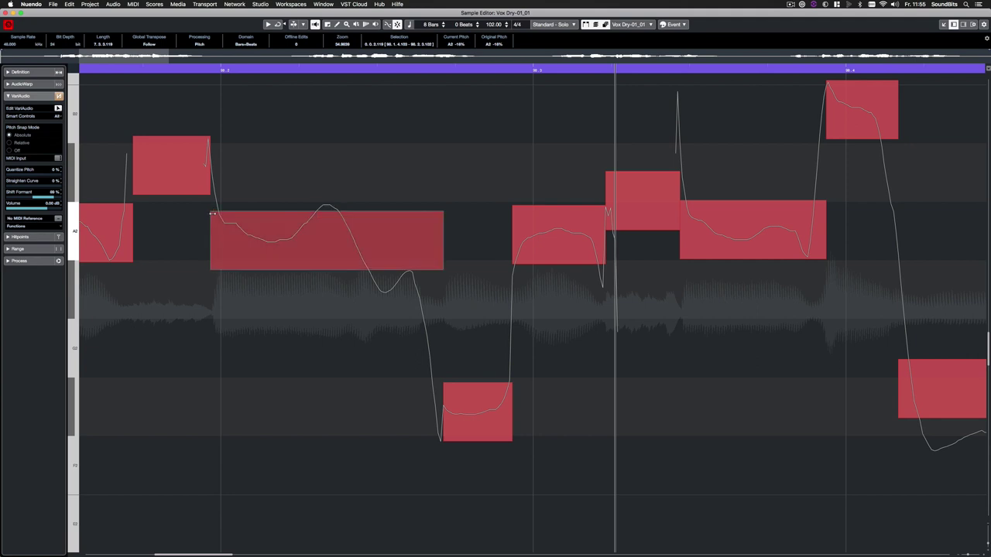
left_click_drag(212, 221, 264, 222)
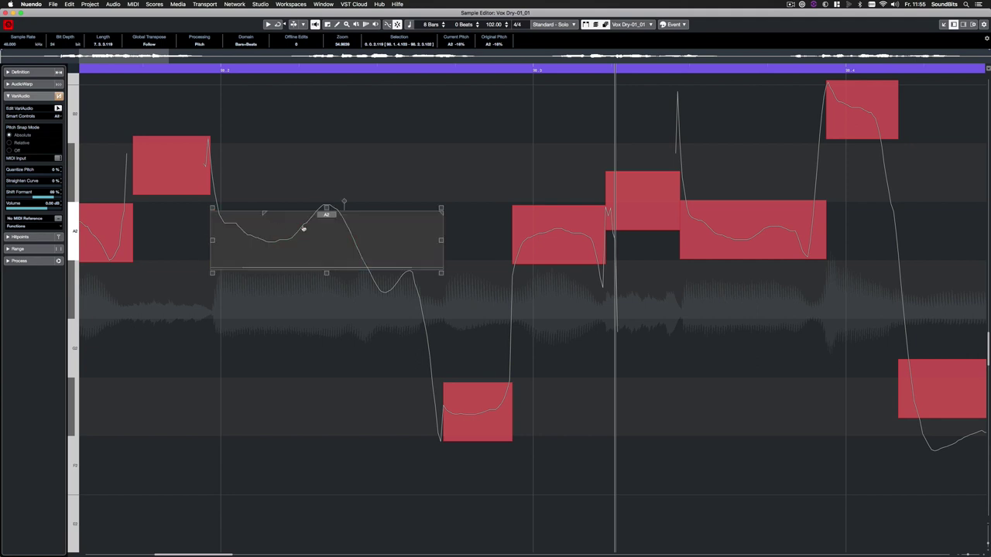
left_click_drag(443, 219, 320, 261)
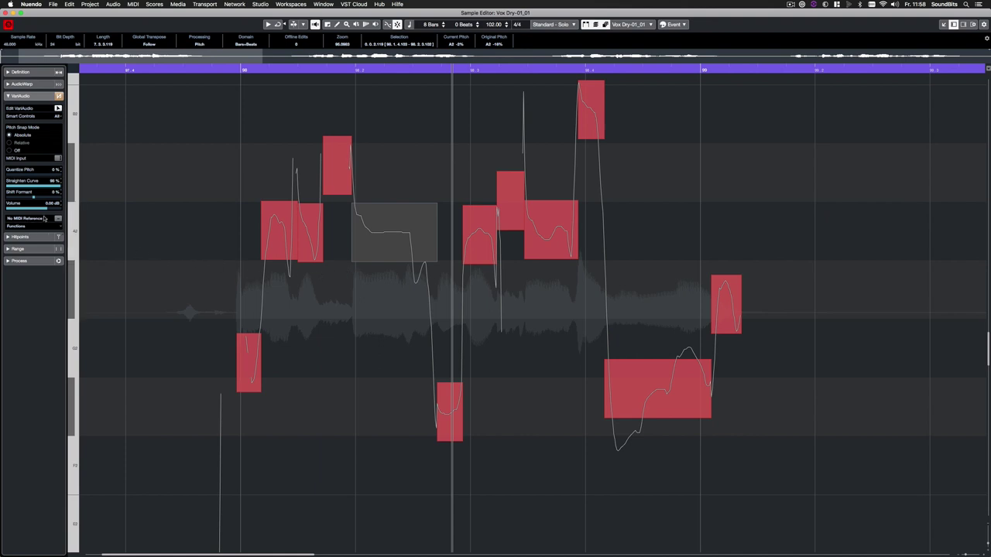
- Set the VariAudio MIDI Reference to the HALion Sonic SE 01 track
left_click(44, 220)
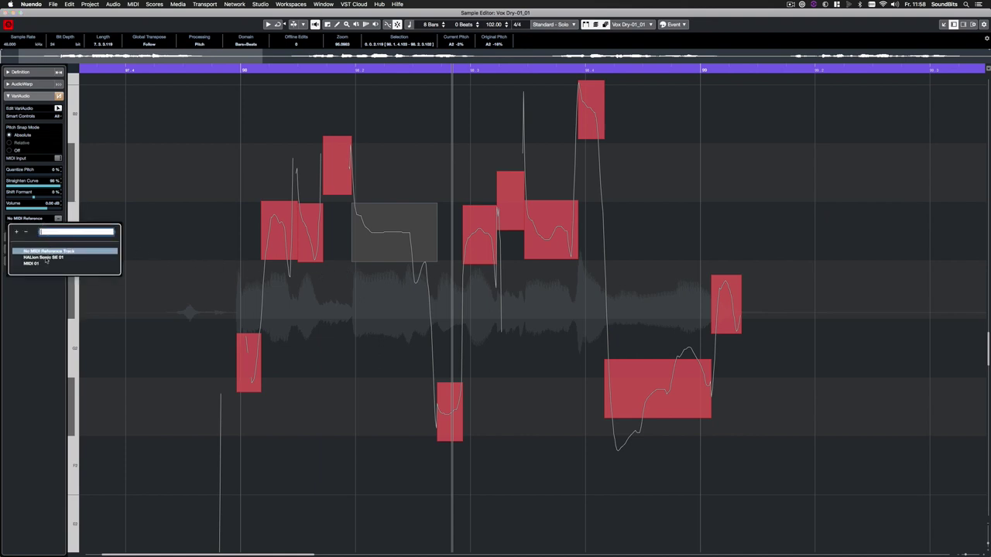
left_click(46, 257)
scroll(293, 309, "up", 3)
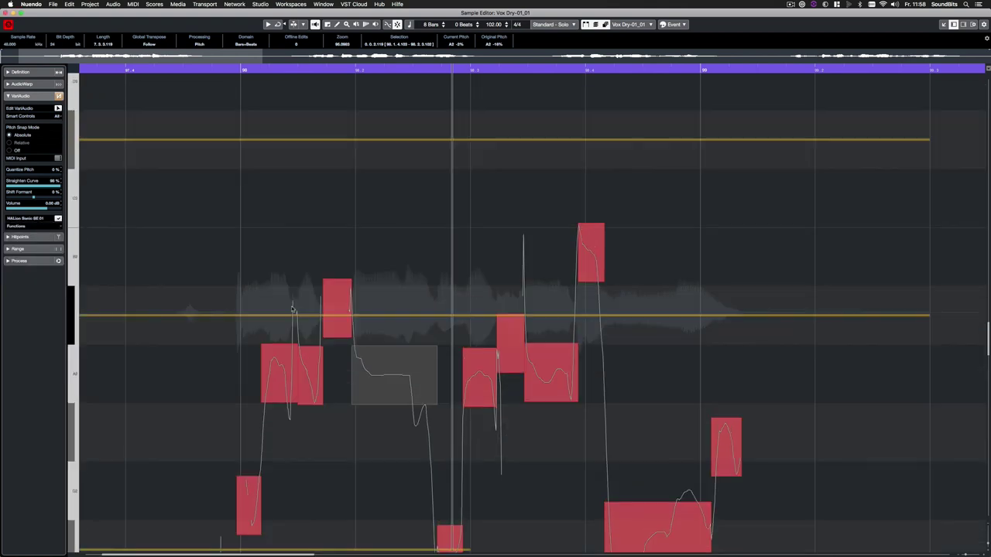
scroll(293, 309, "down", 2)
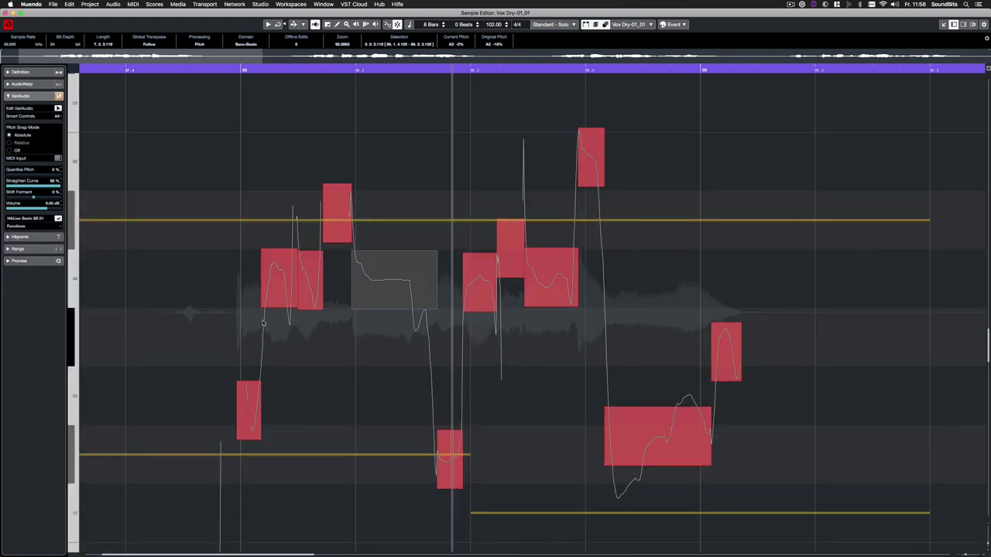
- Drag each vocal pitch segment onto its yellow MIDI reference note
left_click_drag(249, 410, 249, 454)
left_click_drag(306, 278, 306, 220)
left_click_drag(450, 459, 452, 469)
left_click_drag(479, 283, 479, 512)
left_click_drag(551, 277, 544, 220)
left_click_drag(726, 352, 652, 220)
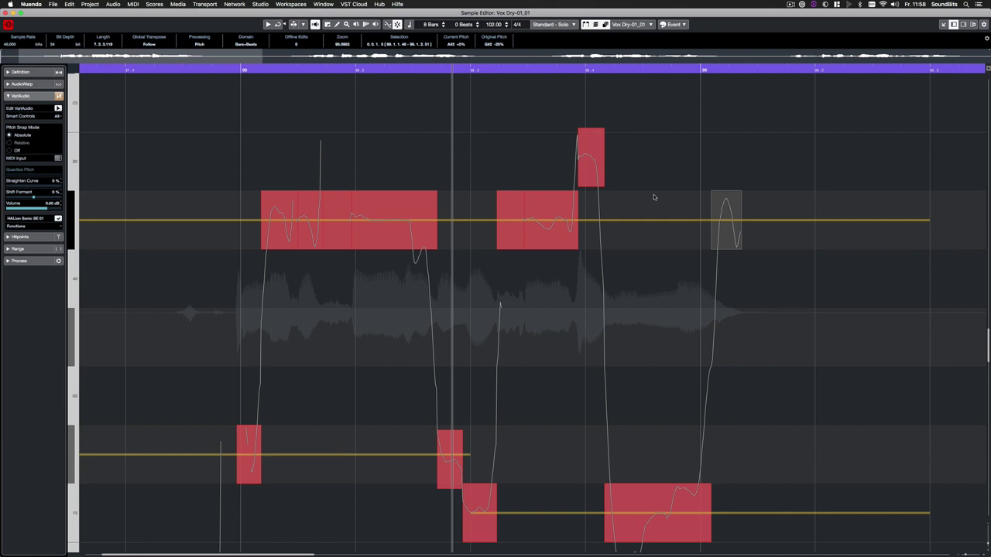
left_click_drag(589, 154, 541, 145)
key("shift+g")
left_click_drag(657, 421, 657, 236)
left_click_drag(726, 236, 714, 142)
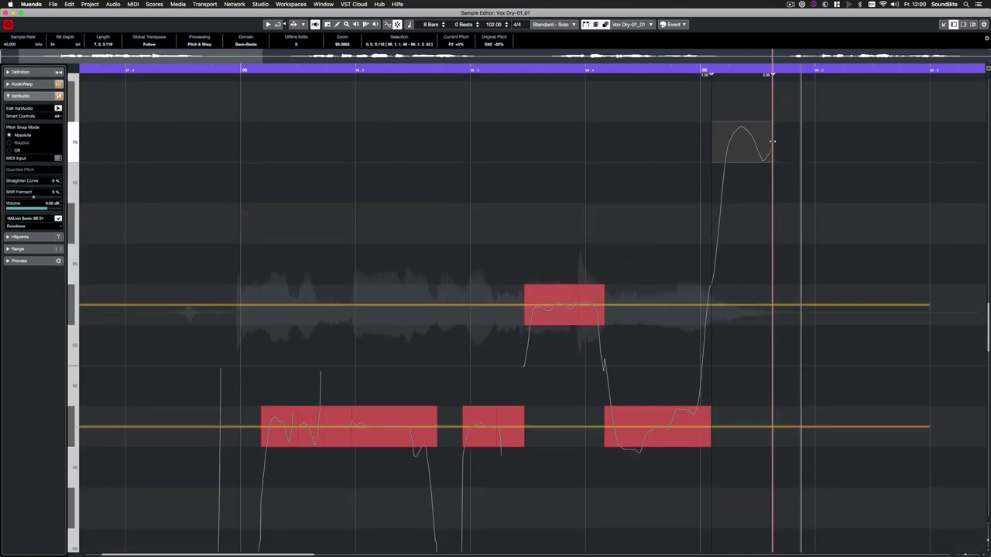
- Play back the corrected vocal and bring up the VariAudio Functions list
scroll(733, 313, "down", 3)
key("space")
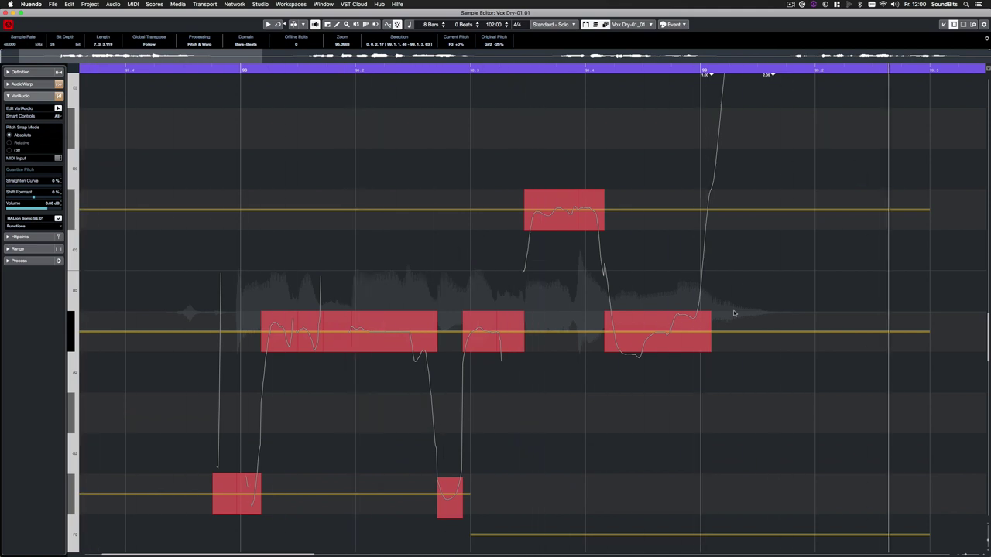
left_click(54, 227)
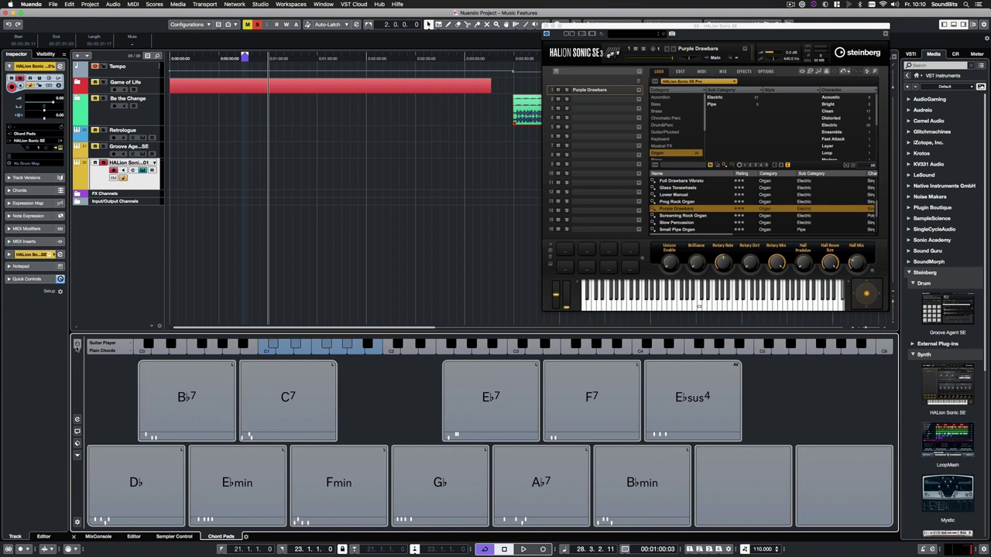
- Route Chord Pads into HALion Sonic SE and play Gb, Bbmin, Fmin, Gb, Fmin, Gb and Db chords
left_click(76, 345)
left_click(35, 134)
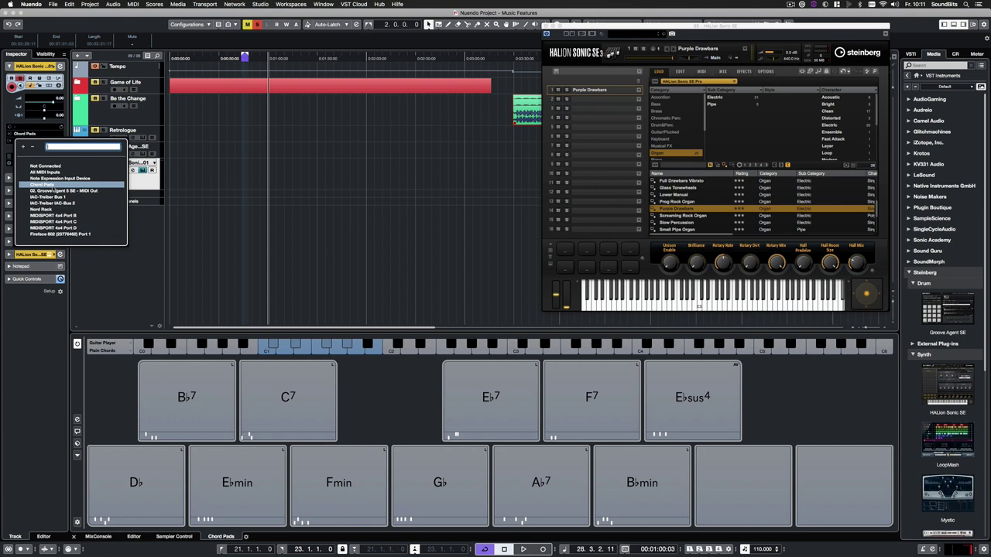
left_click(440, 482)
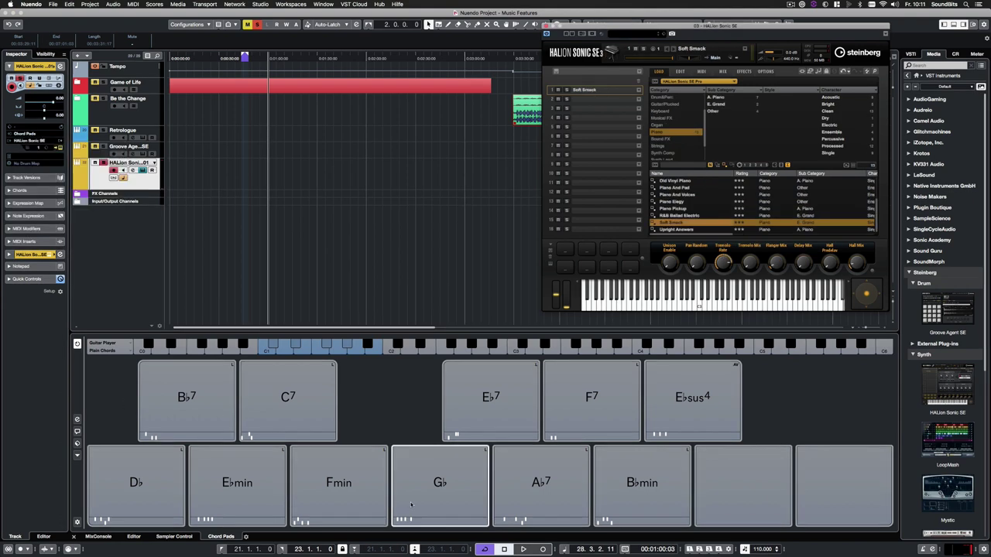
left_click(625, 509)
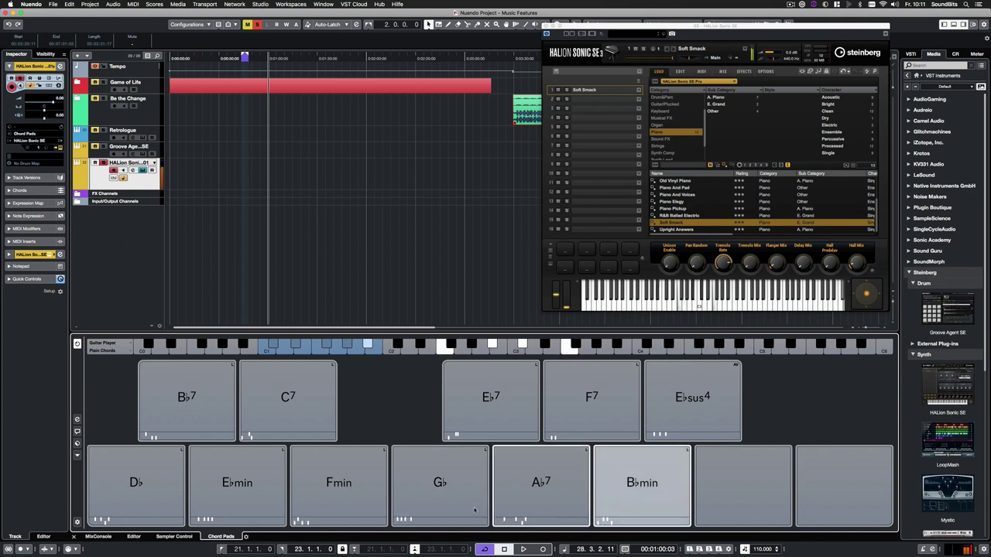
left_click(340, 508)
left_click(438, 509)
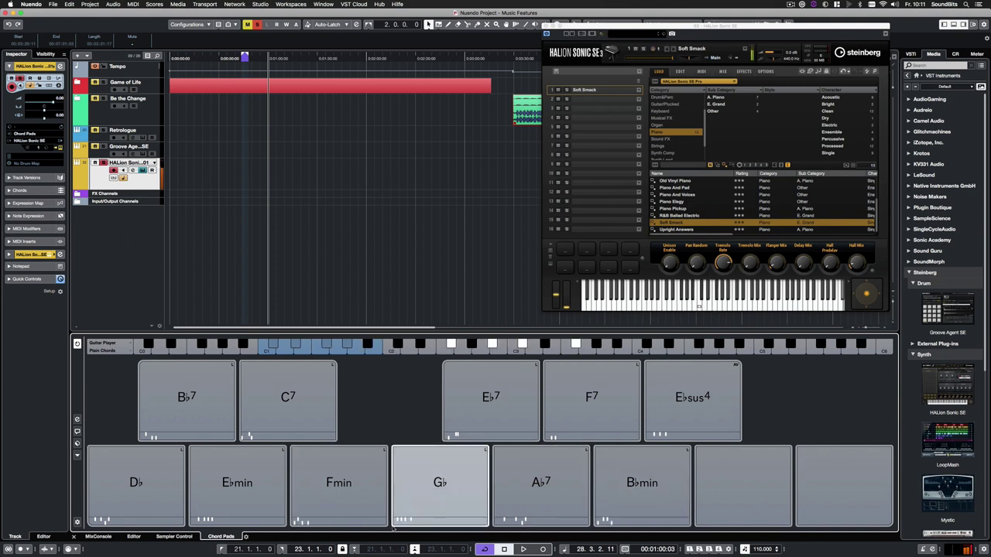
left_click(342, 468)
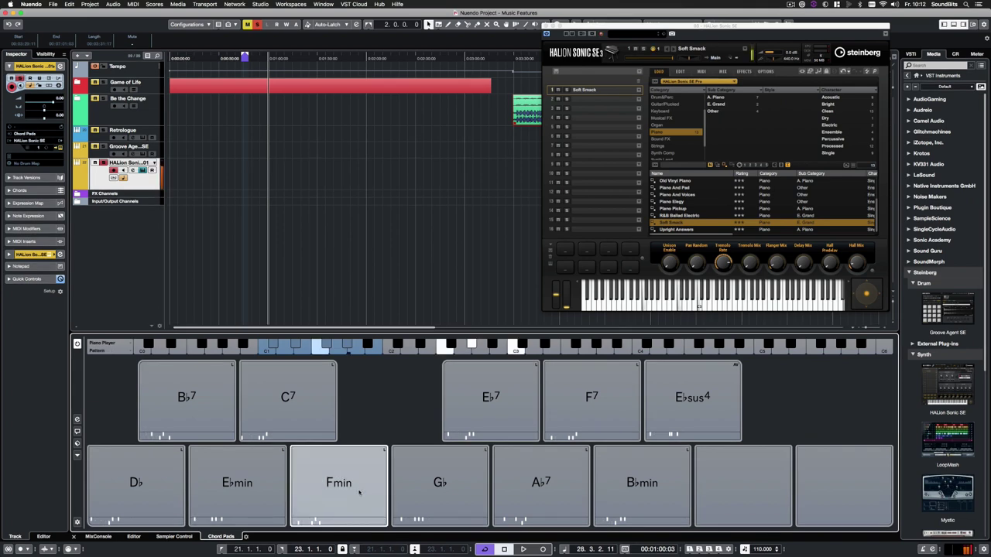
left_click(398, 479)
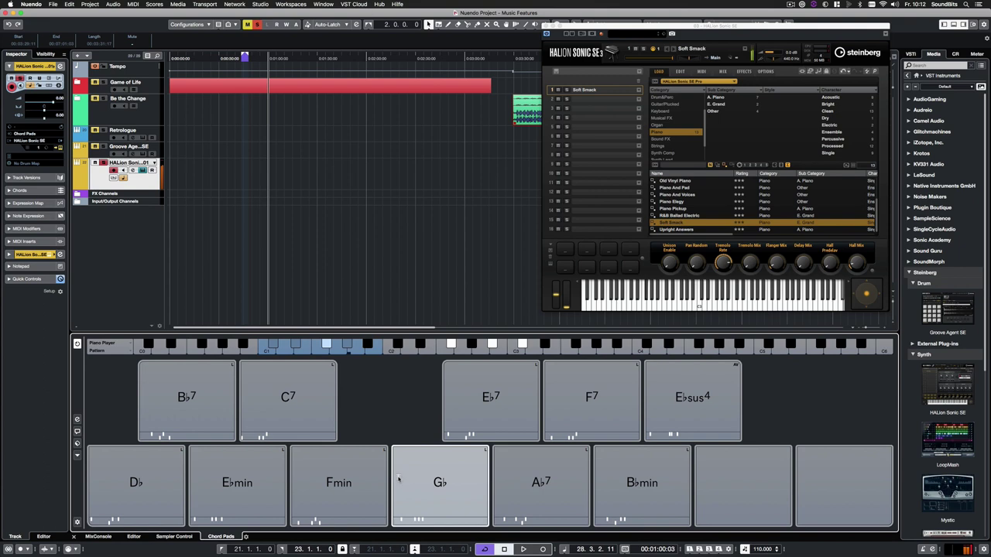
left_click(152, 493)
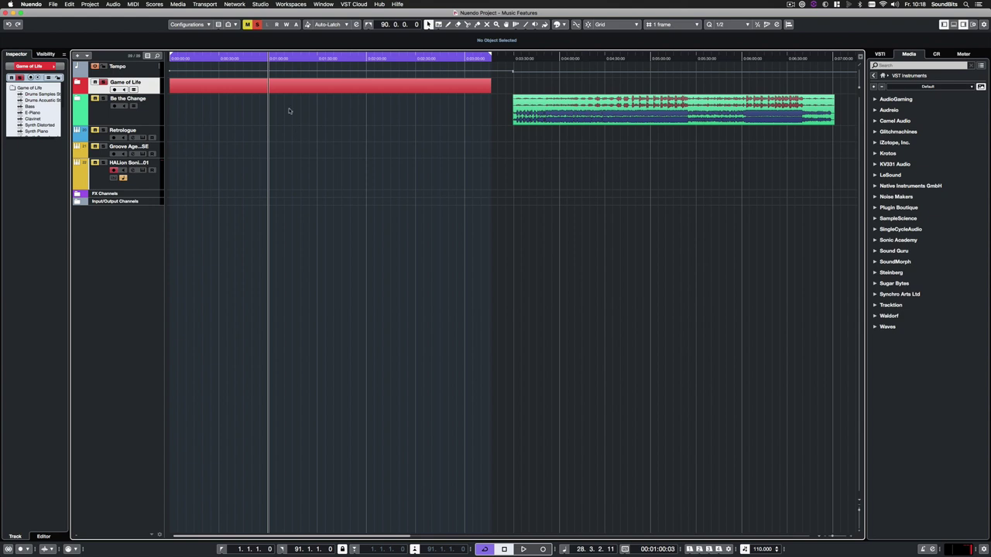
- Add a Note Expression Input Device in Studio Setup, leaving its MIDI Input unconnected
left_click(261, 5)
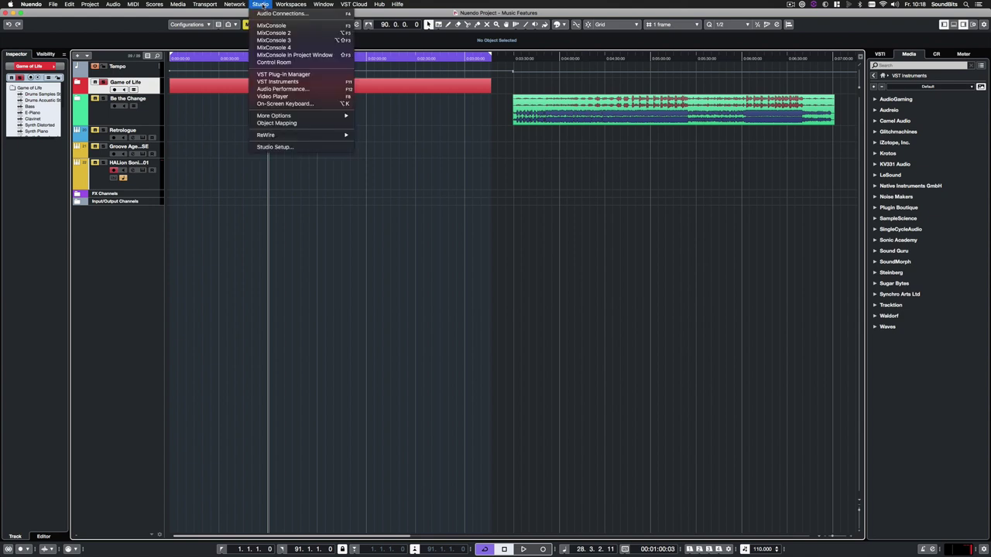
left_click(305, 149)
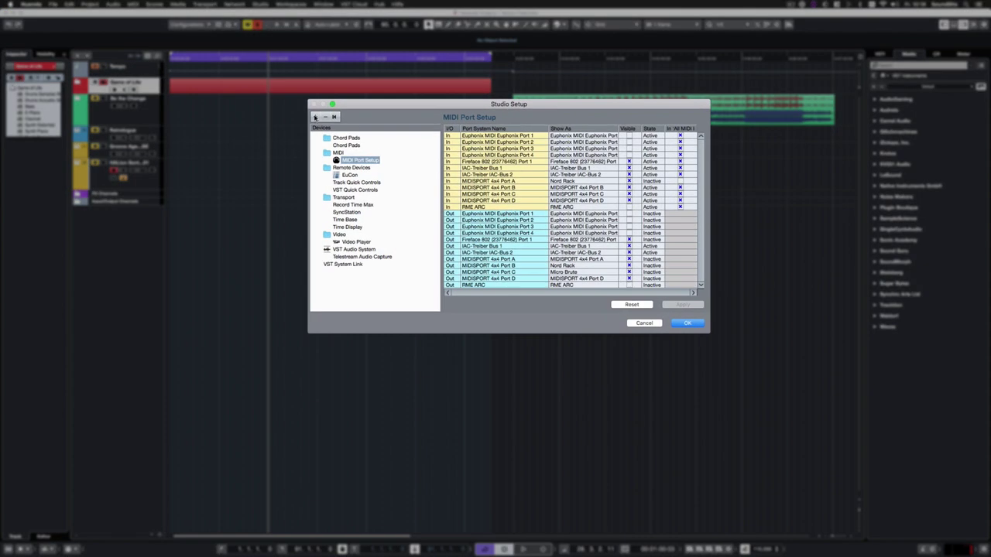
left_click(314, 117)
left_click(401, 139)
left_click(633, 121)
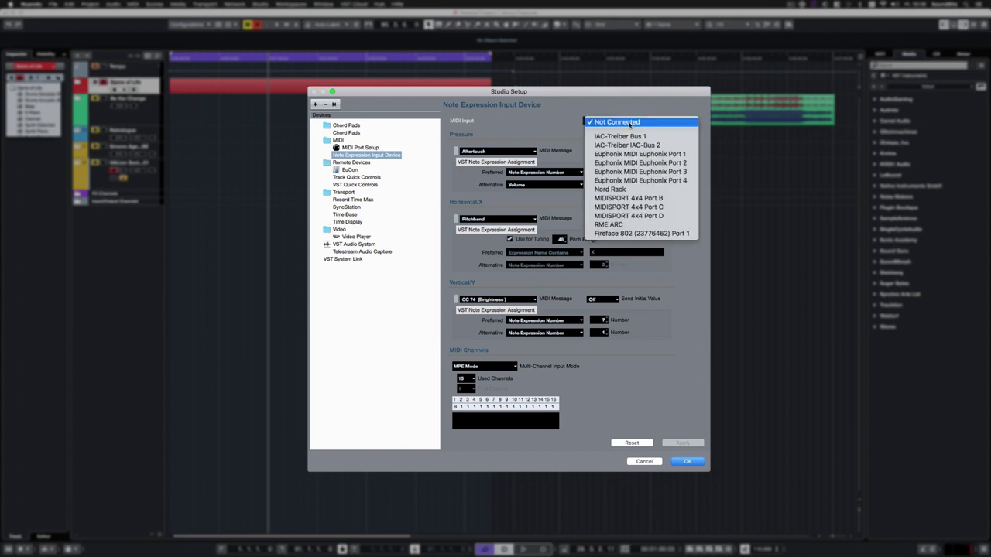
left_click(555, 141)
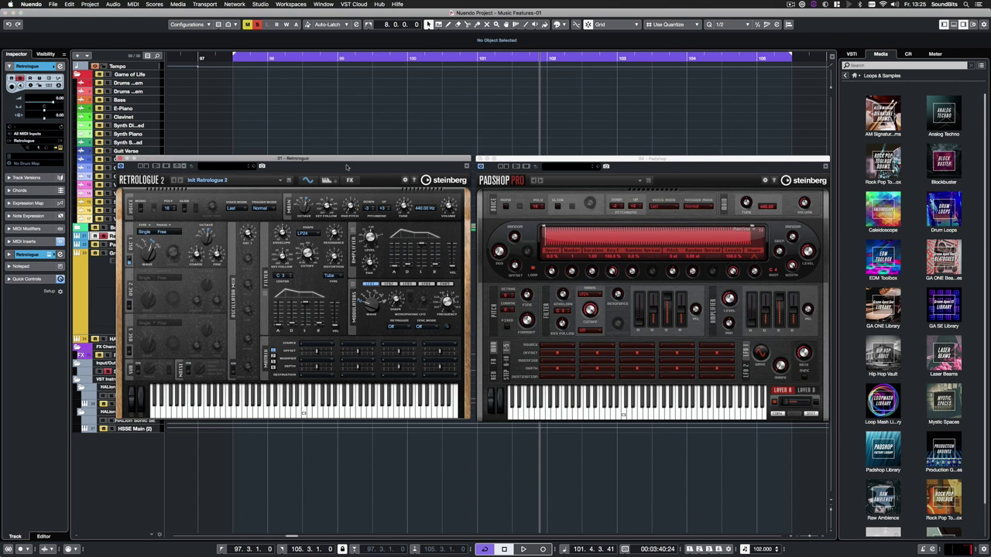
- Browse Retrologue's presets, then scroll through Padshop's MPE preset results
left_click(201, 167)
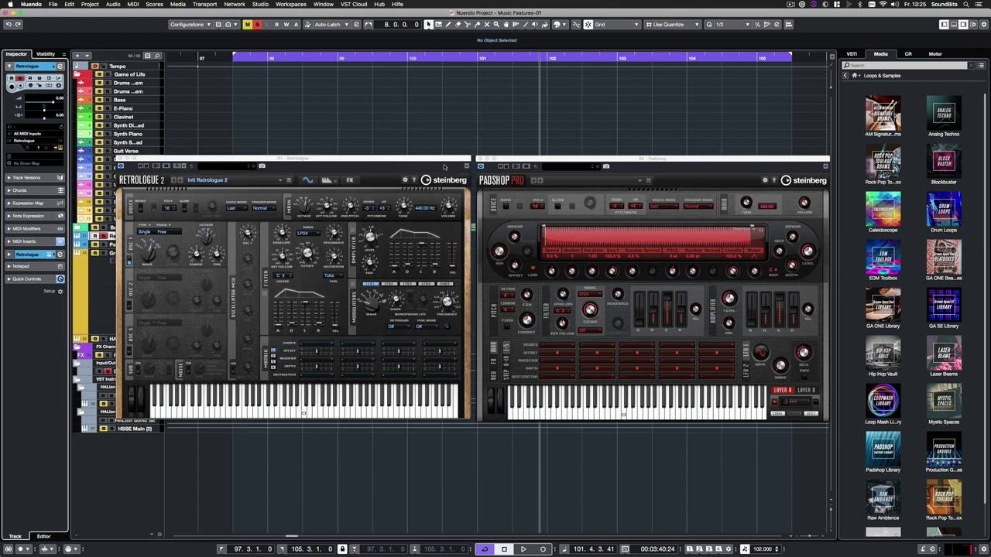
left_click(544, 167)
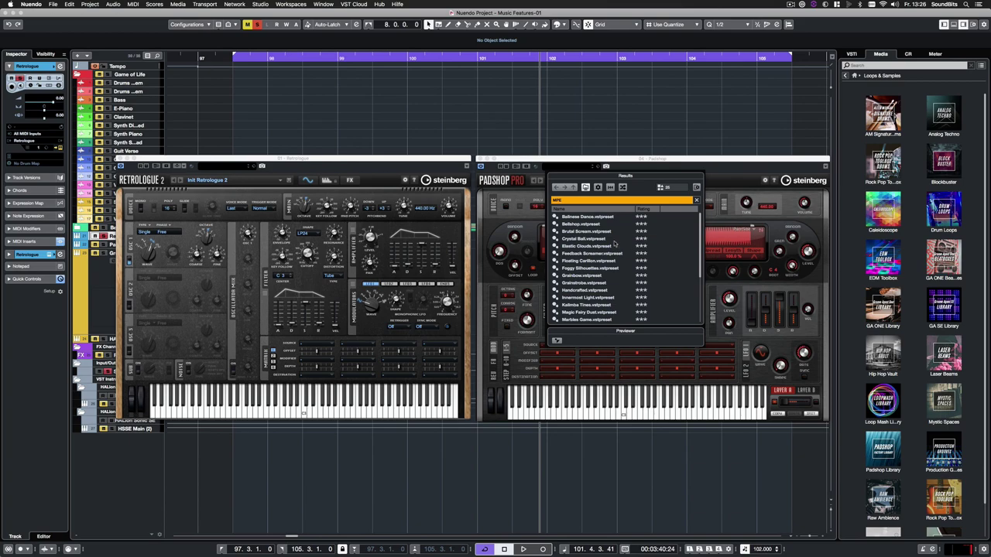
scroll(615, 244, "down", 3)
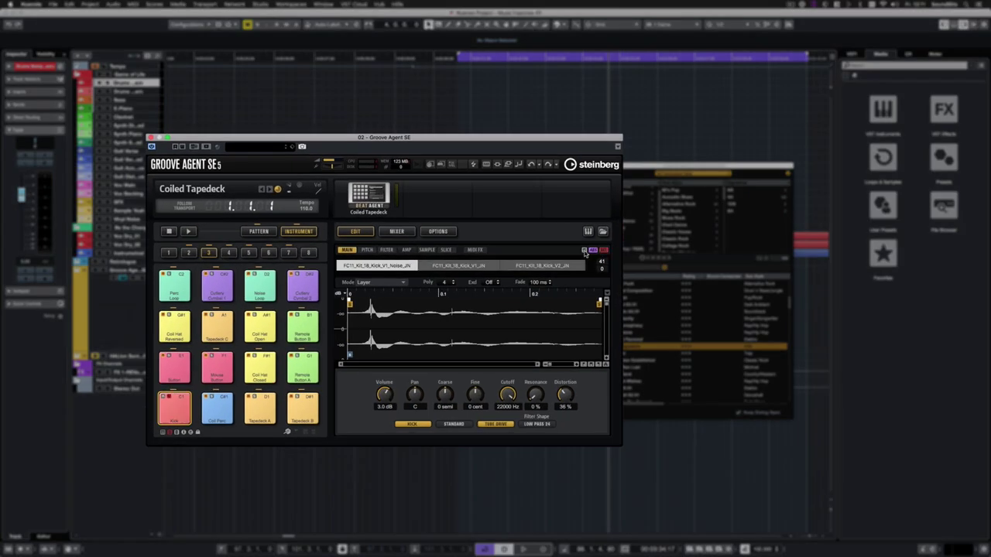
- Audition the Kick pad's Kick_V1 and noise layers at full and soft velocity, then view its filter envelope
left_click(458, 265)
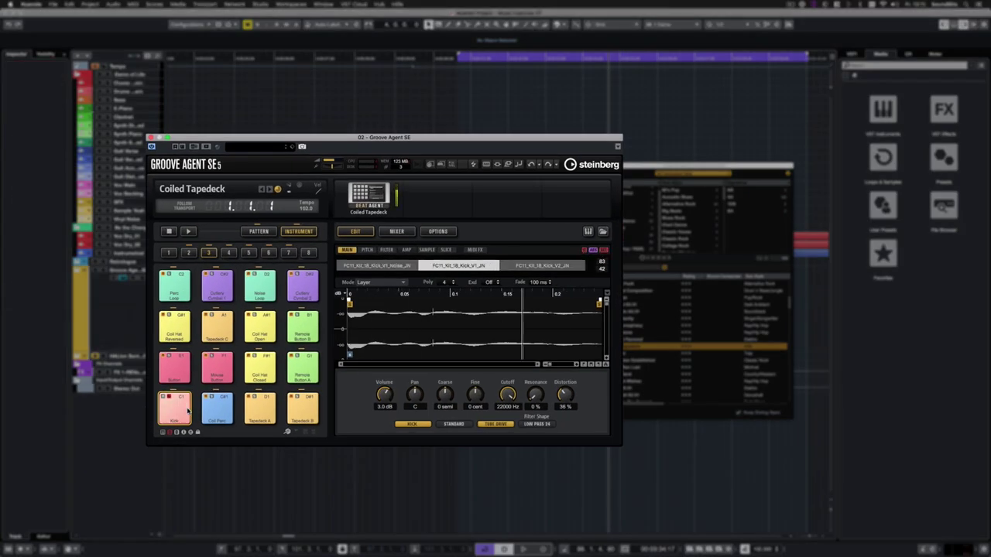
left_click(183, 417)
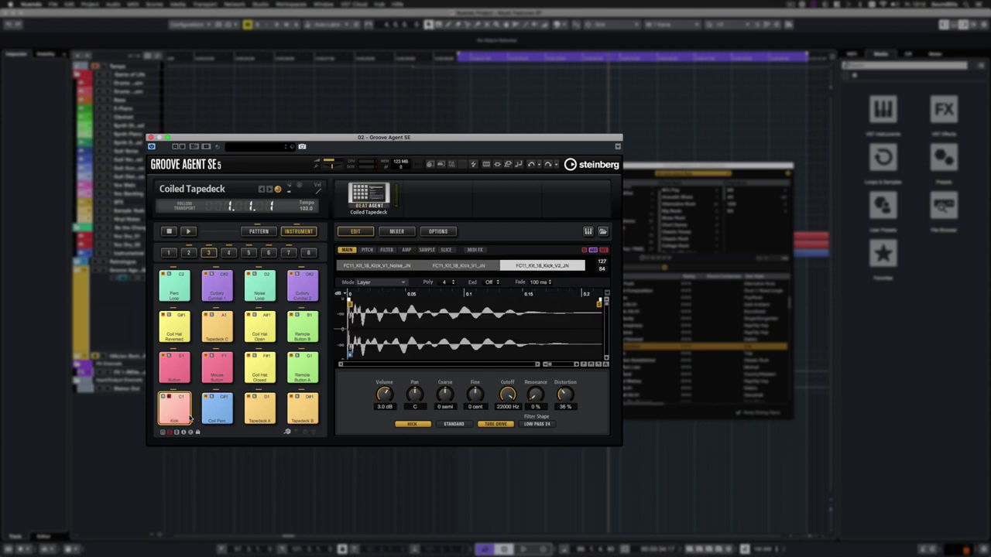
left_click(182, 418)
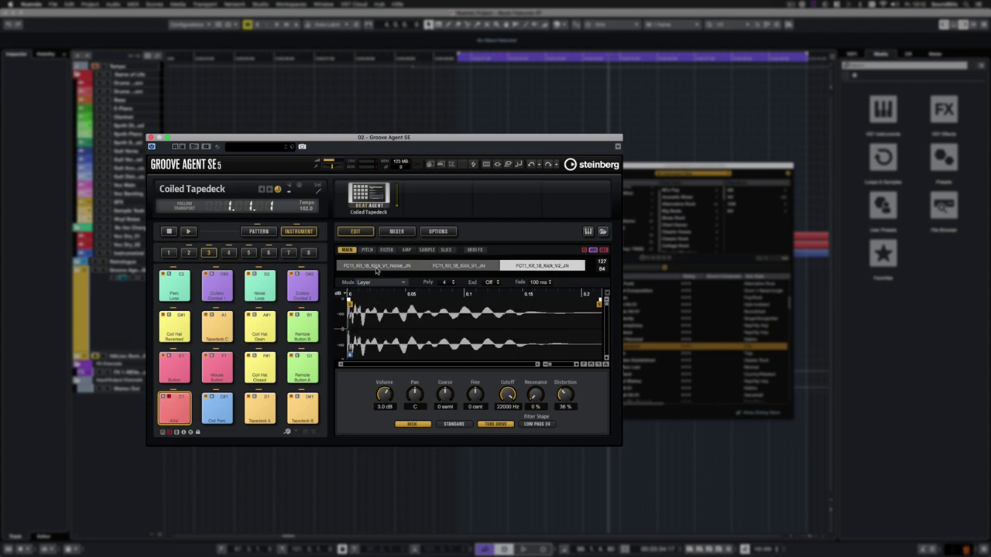
left_click(172, 414)
left_click(172, 414)
left_click(171, 414)
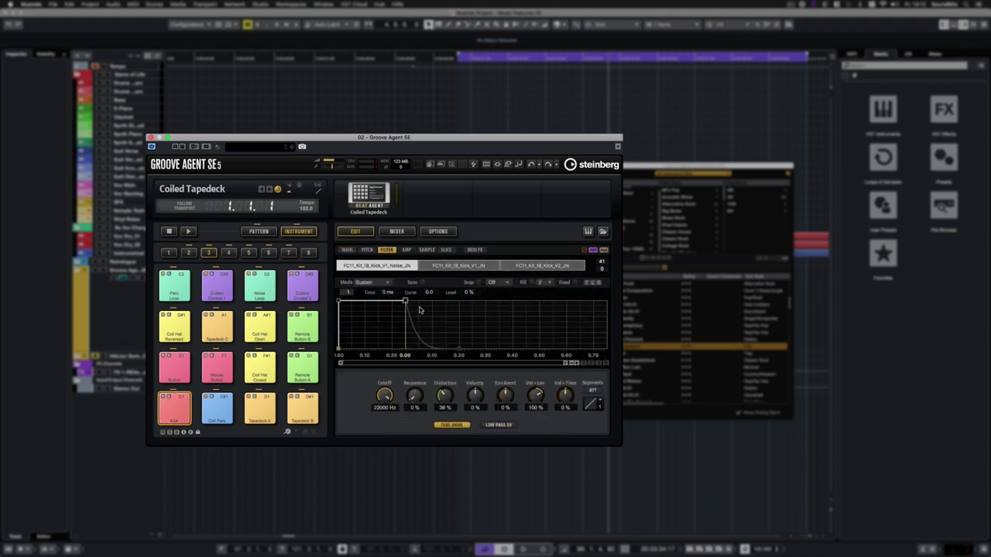
left_click(586, 282)
left_click(58, 138)
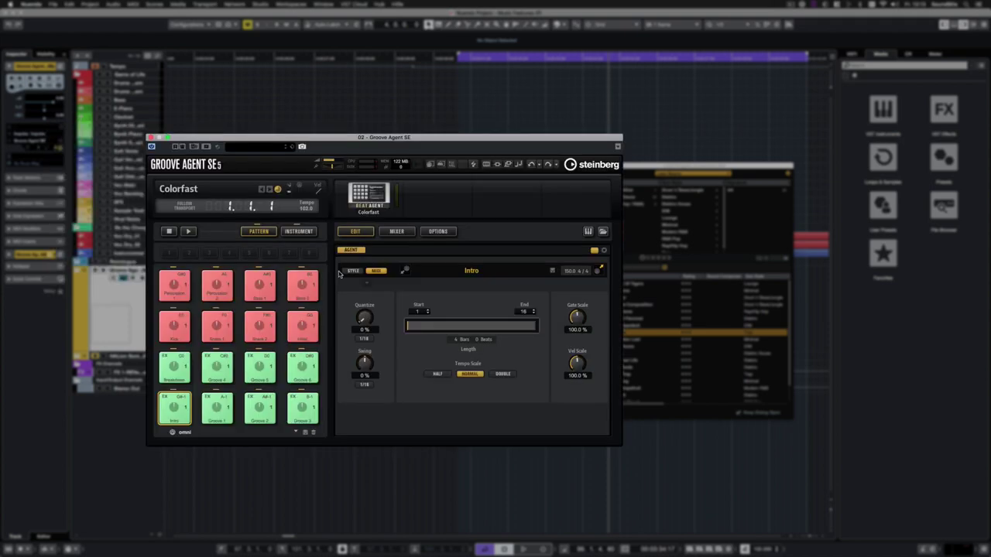
- Switch the beat agent to Style mode, leaving Auto Complexity and Auto Fill off
left_click(352, 271)
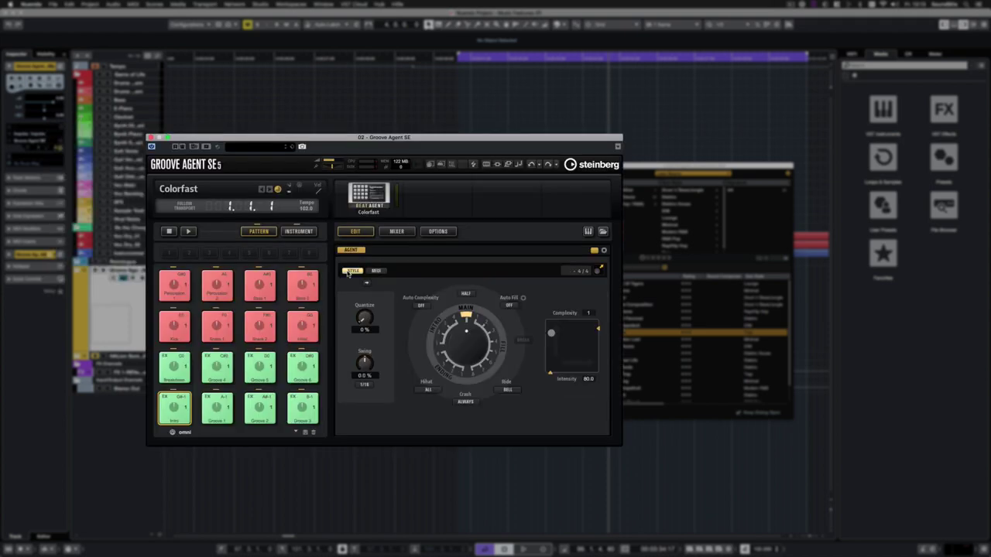
left_click(420, 305)
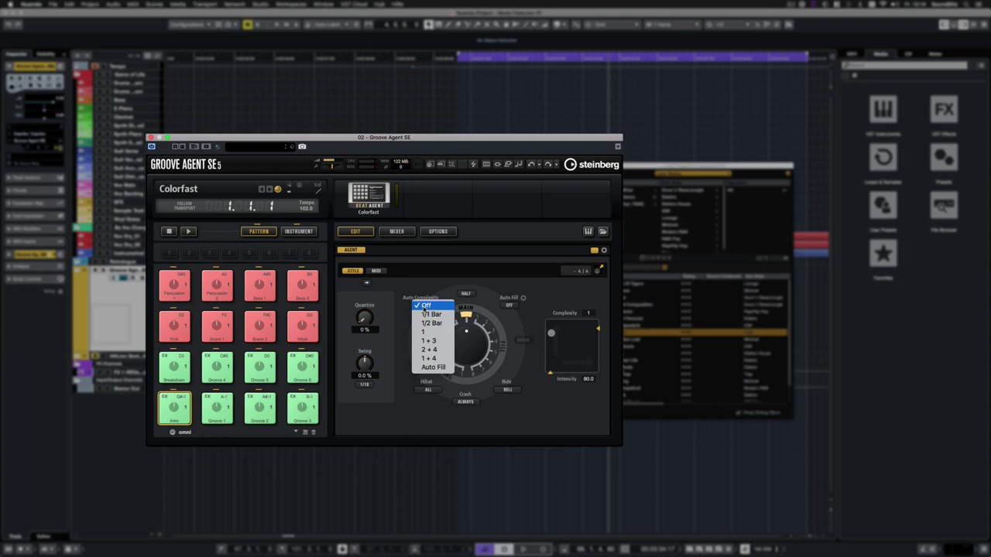
left_click(407, 348)
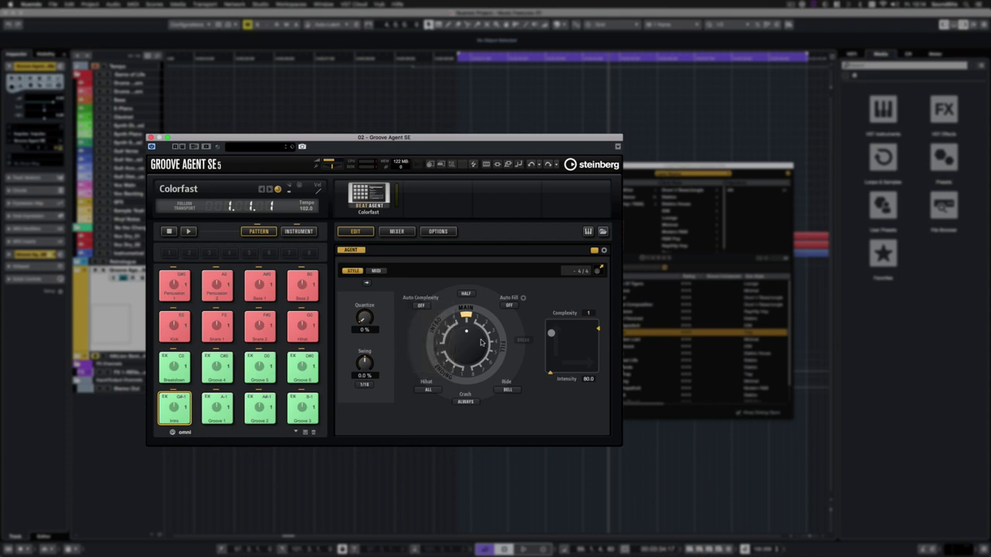
left_click(515, 307)
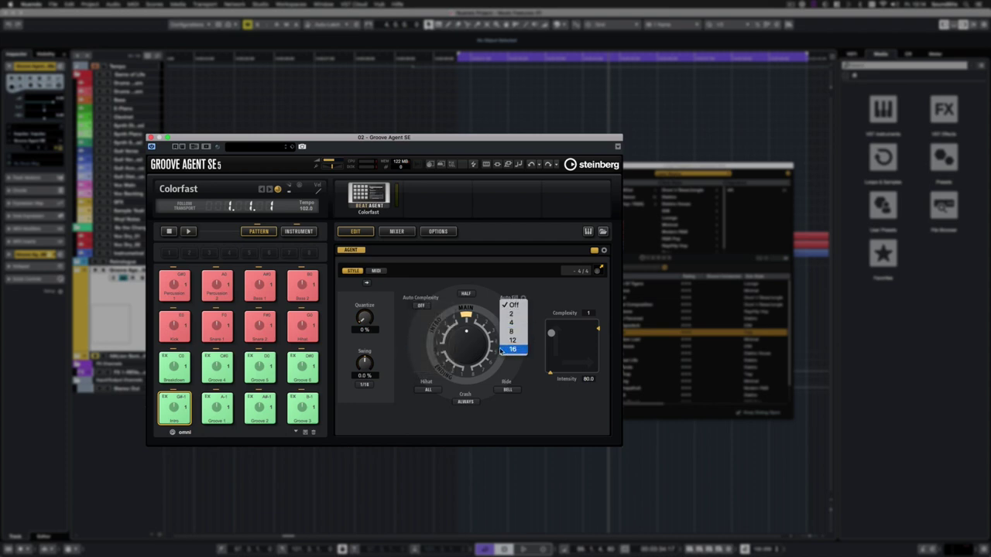
left_click(486, 310)
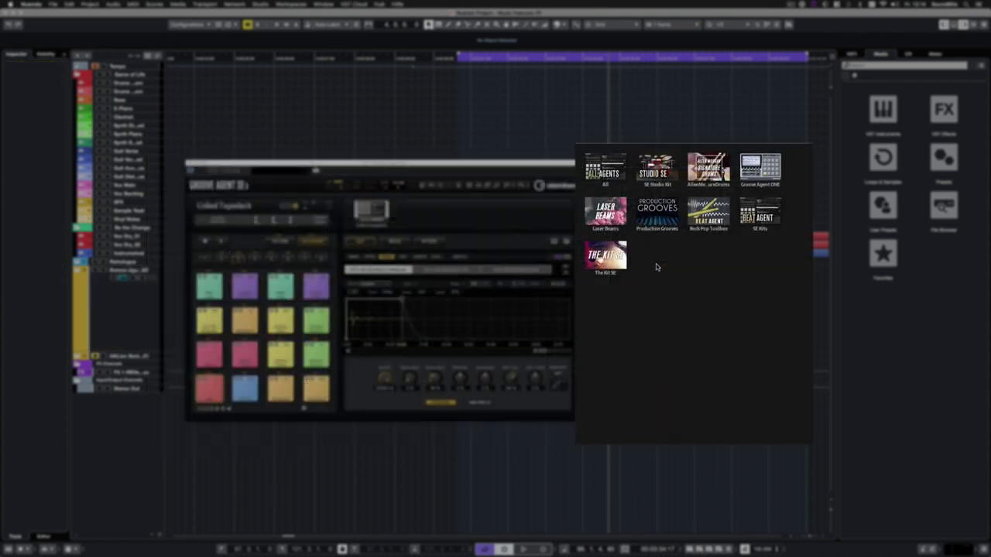
- Load the Colorfast kit, then the Whistleblower kit from The Kit SE
left_click(611, 215)
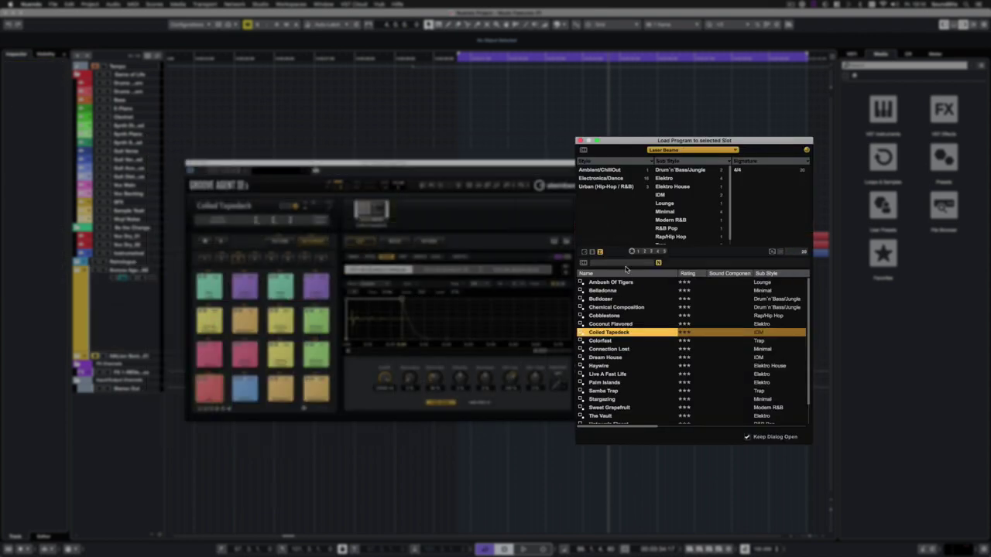
left_click(608, 342)
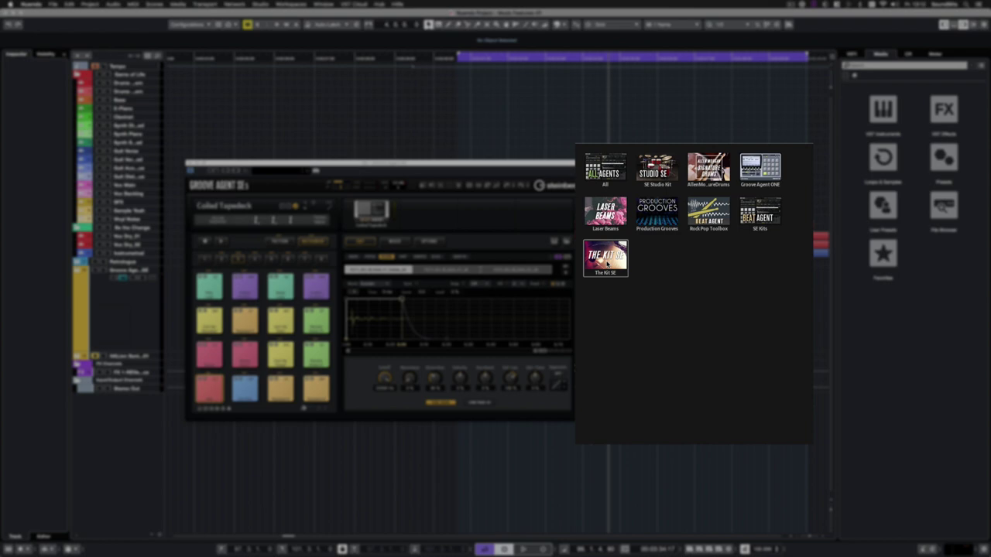
left_click(607, 263)
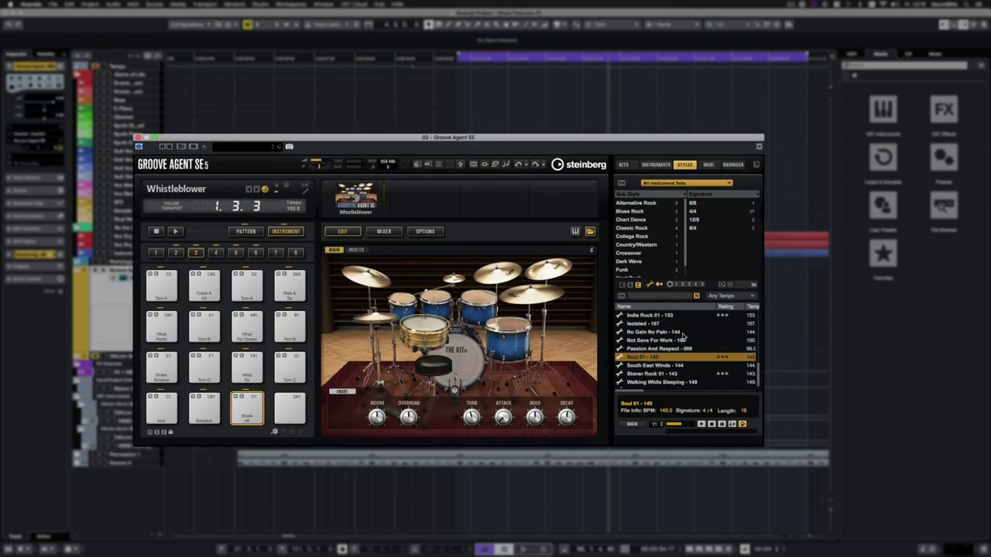
- Play style patterns, selecting Crossover 01 - 080 and Walking While Sleeping - 149
left_click(700, 425)
scroll(669, 363, "up", 5)
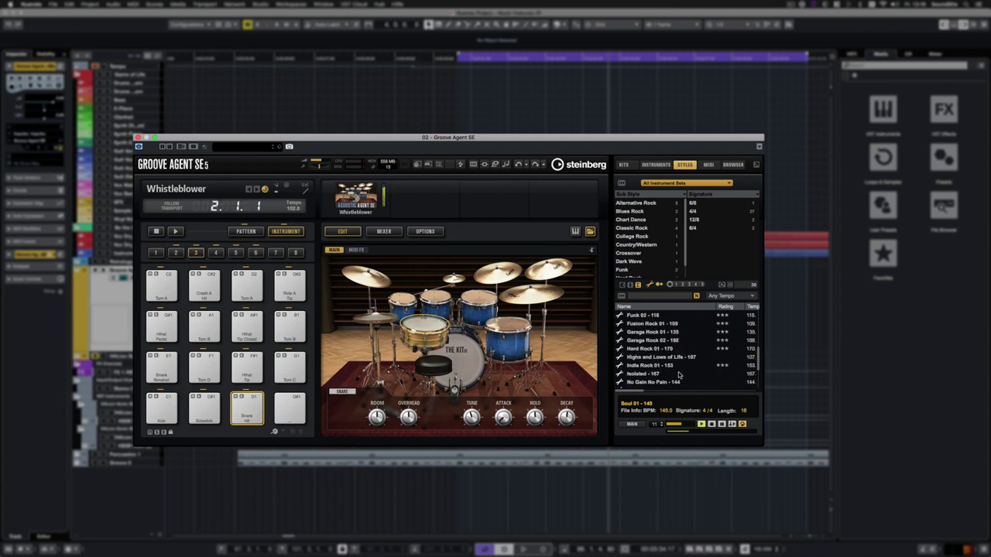
left_click(656, 332)
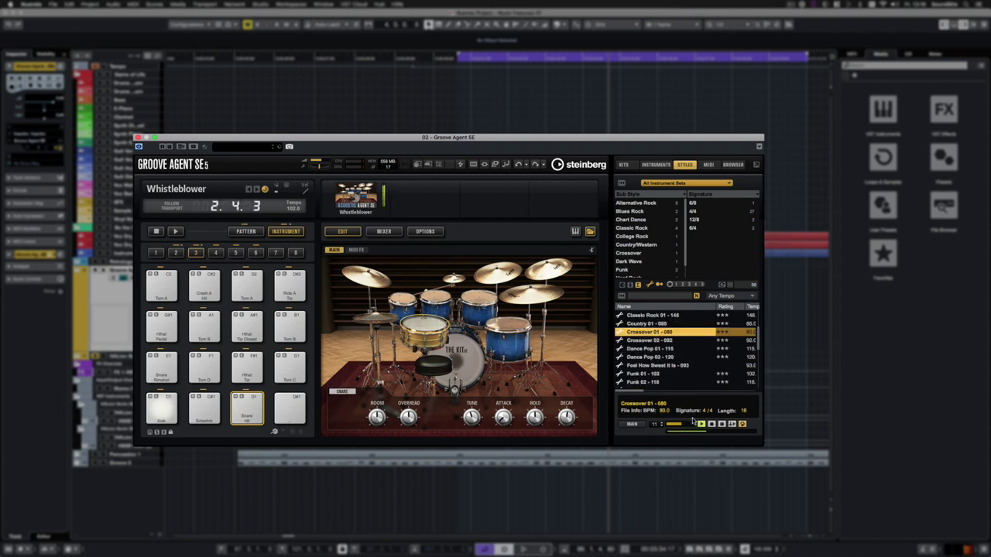
left_click_drag(656, 332, 697, 385)
left_click(710, 425)
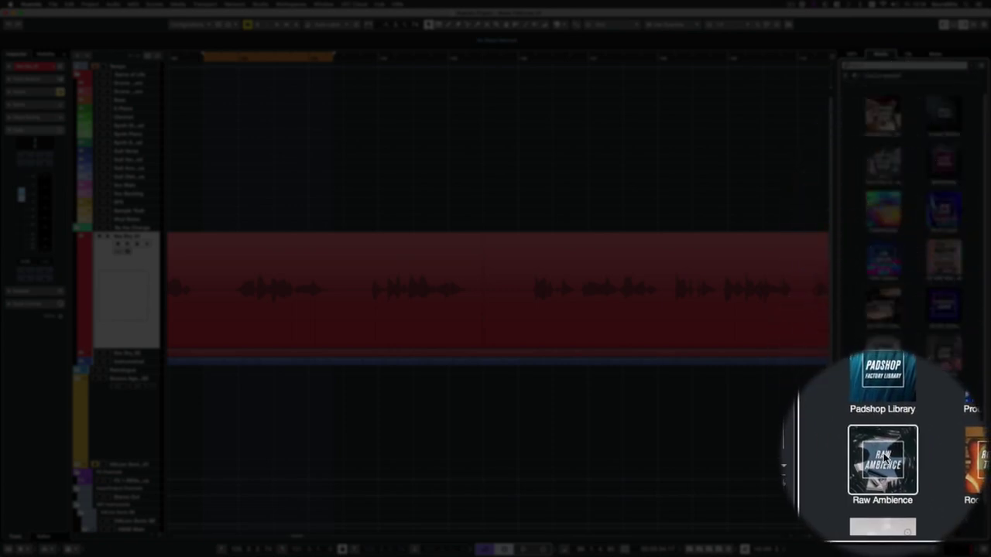
scroll(884, 457, "down", 2)
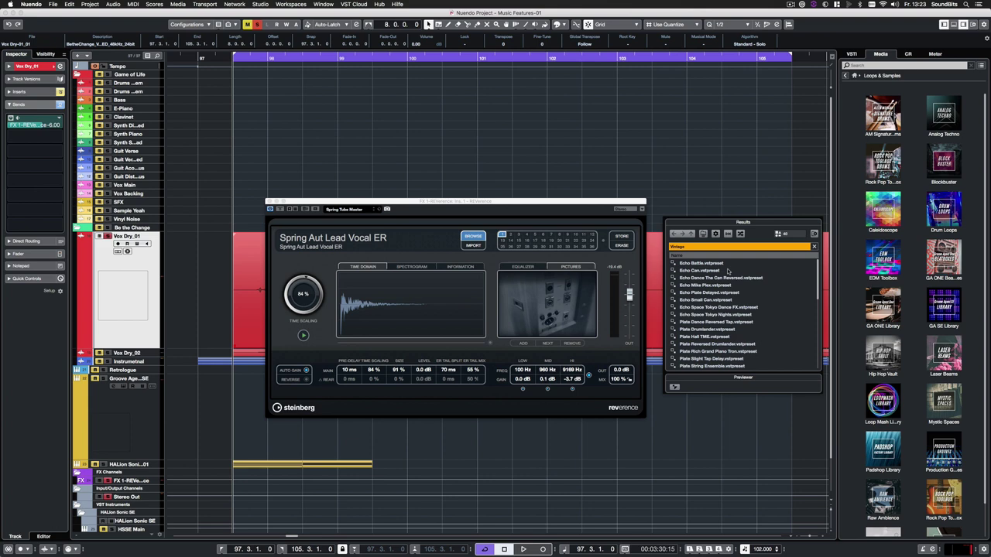
- During playback, audition Echo Can, Plate Dance Reversed Tap, Plate String Ensemble and Spring Aut Reggae Instrumental presets
key("space")
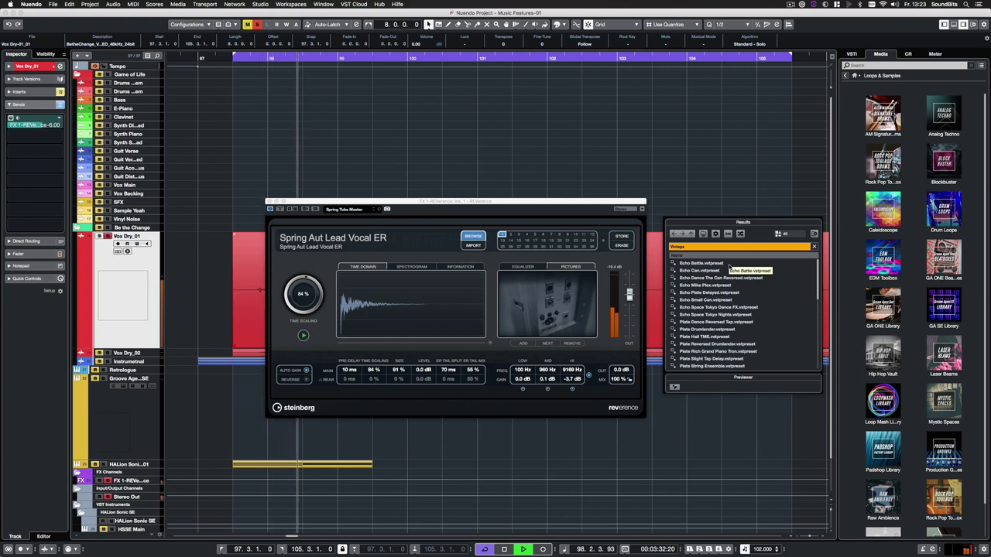
left_click(729, 271)
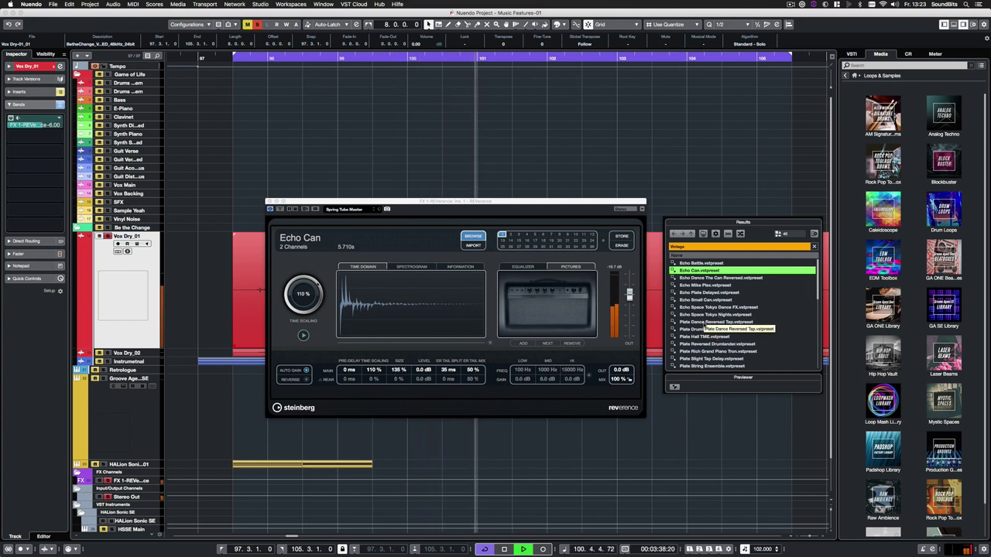
left_click(706, 322)
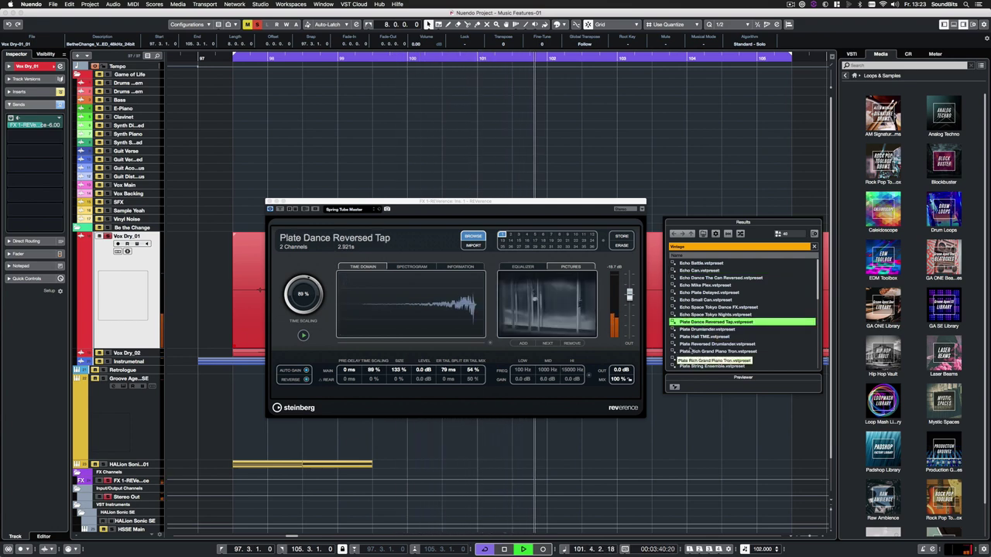
scroll(709, 338, "down", 3)
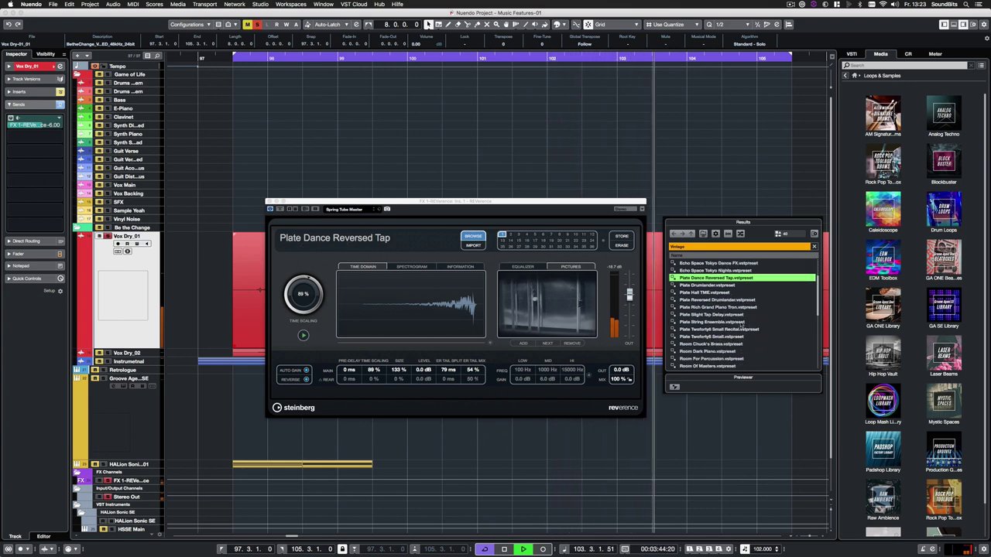
left_click(730, 322)
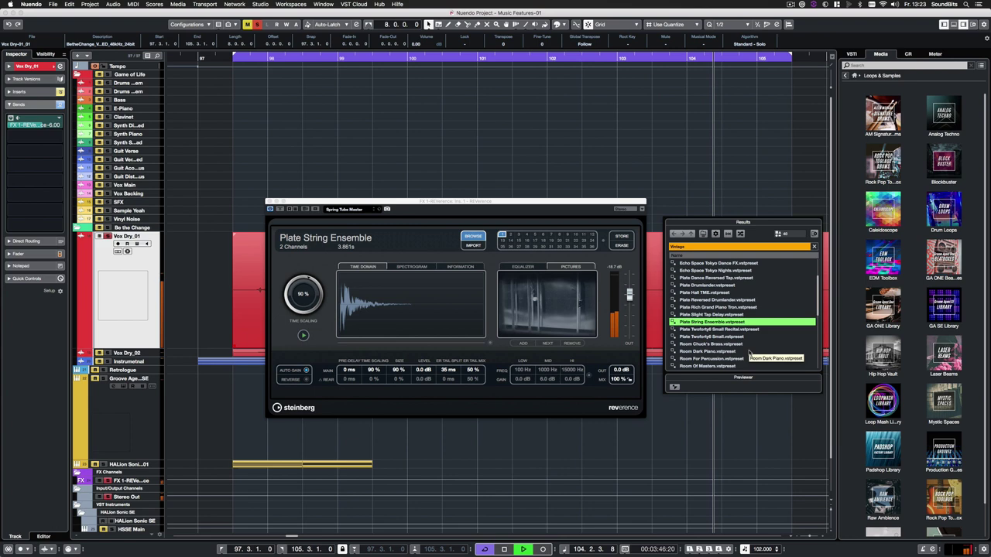
scroll(741, 340, "down", 5)
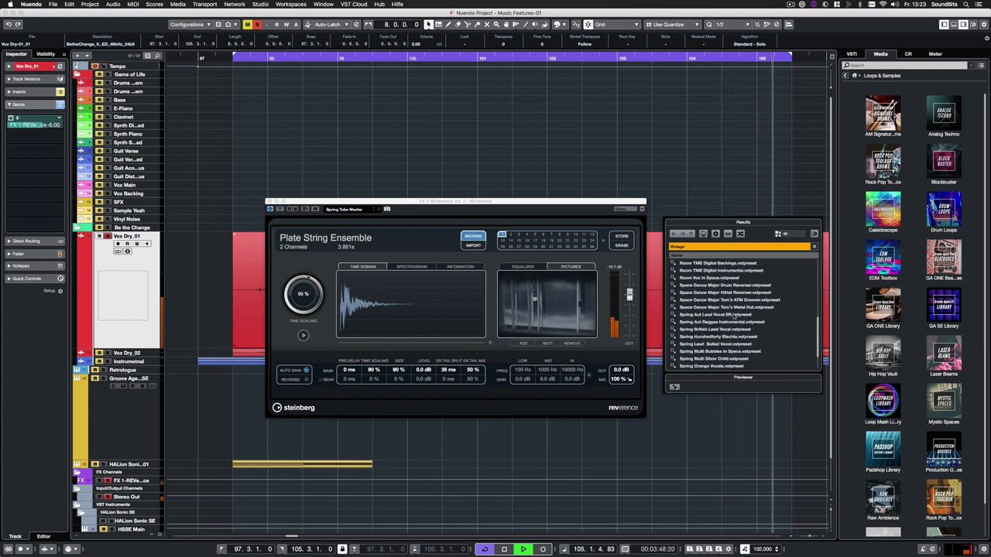
left_click(733, 321)
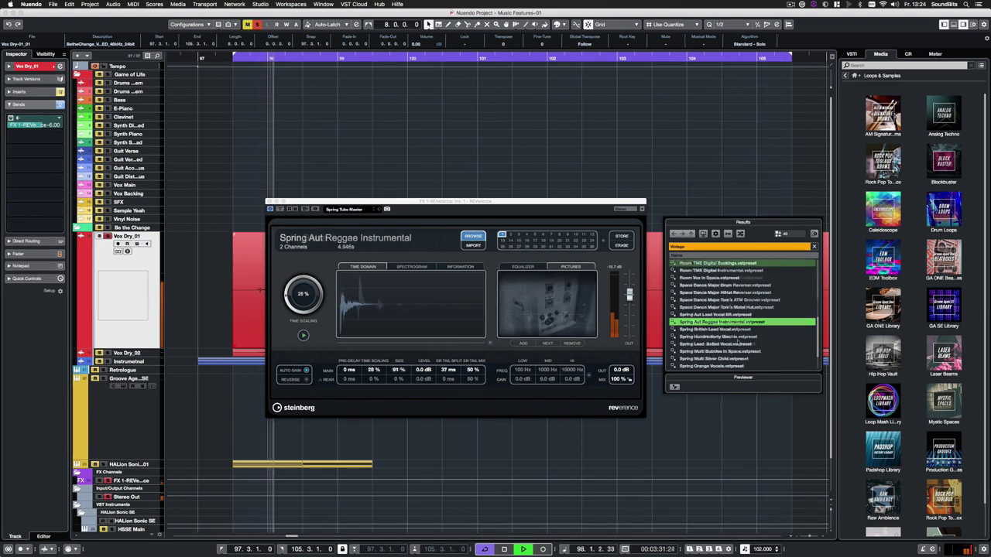
scroll(734, 322, "up", 5)
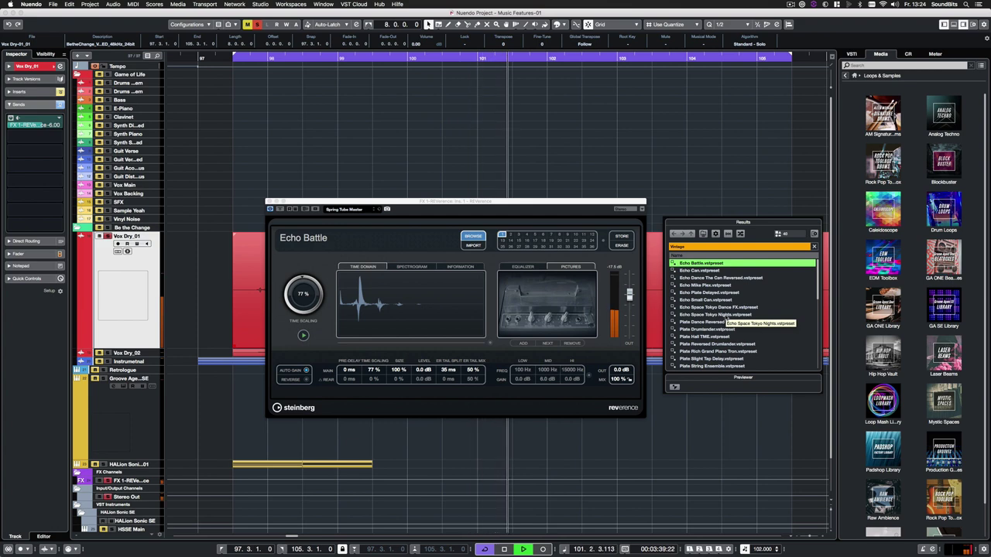
key("space")
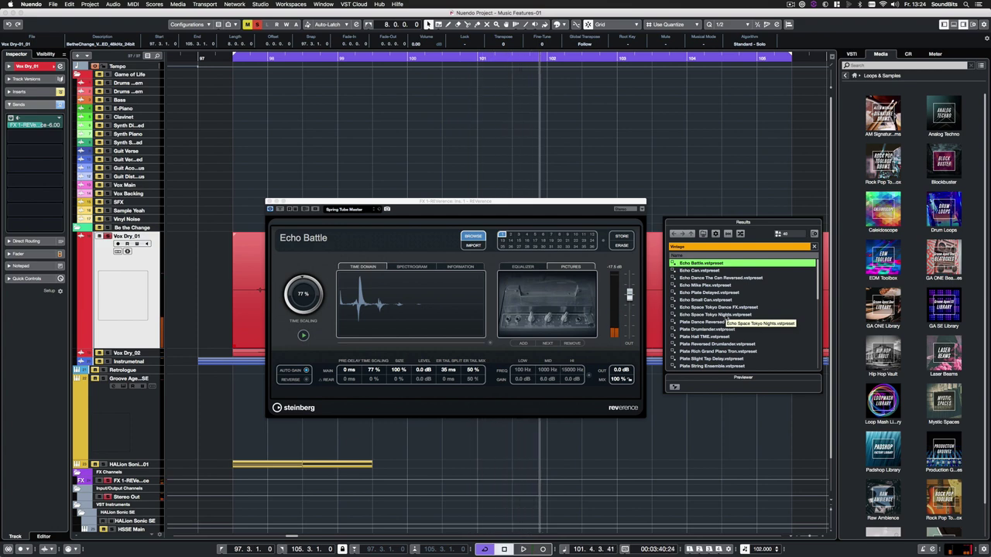